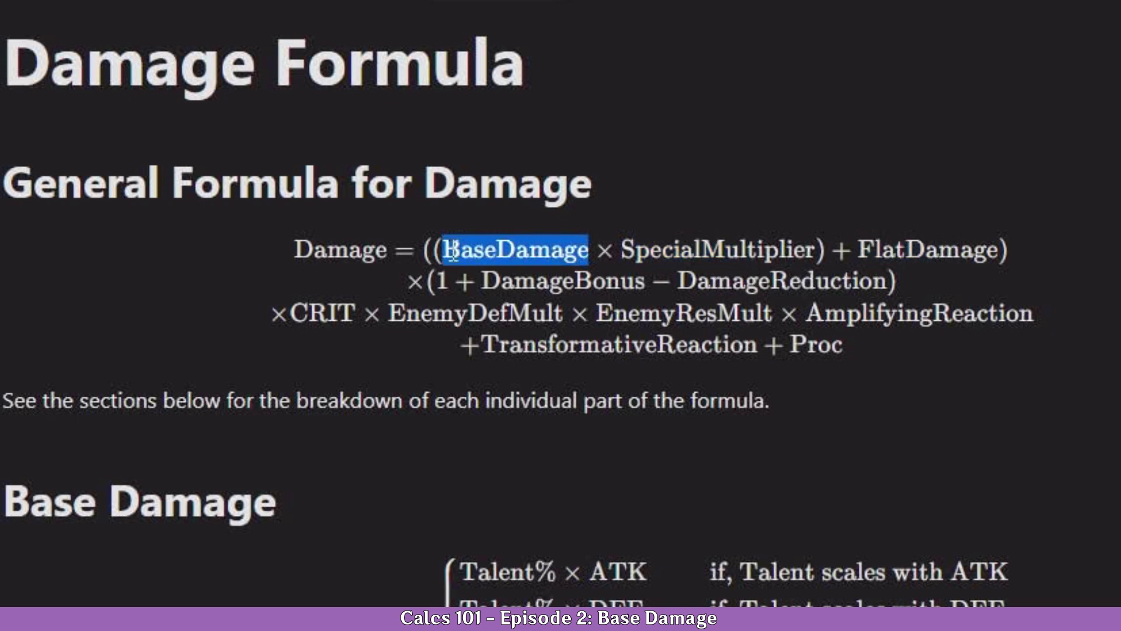
- Scroll down to the Base Damage section and highlight its formula in the library page
left_click(453, 252)
scroll(238, 100, "down", 5)
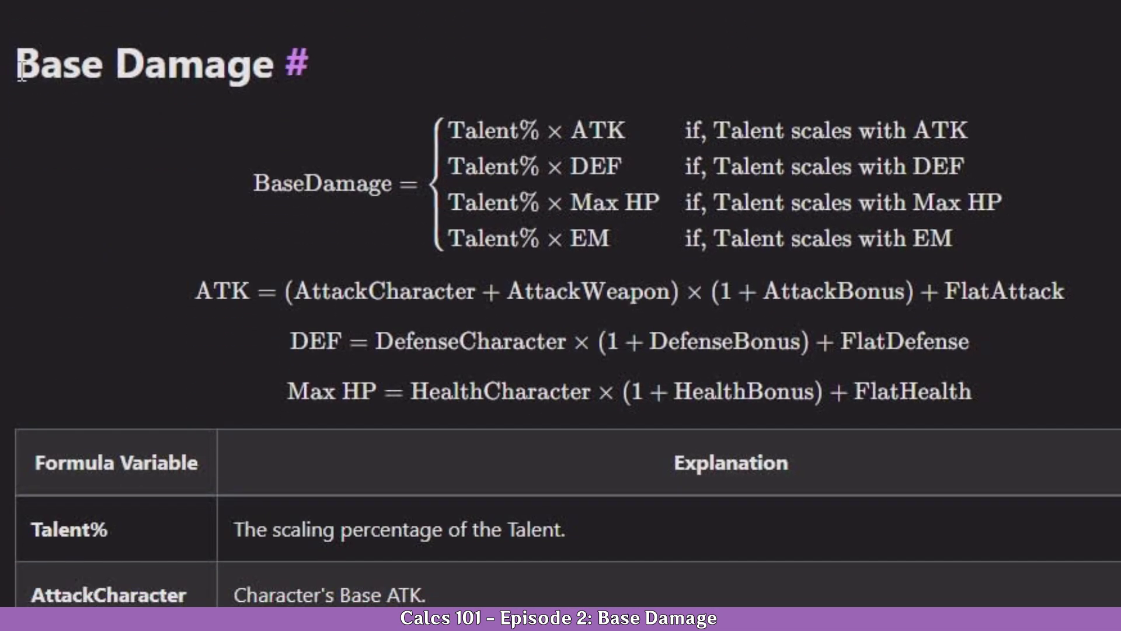
left_click_drag(21, 68, 1000, 208)
left_click(1000, 208)
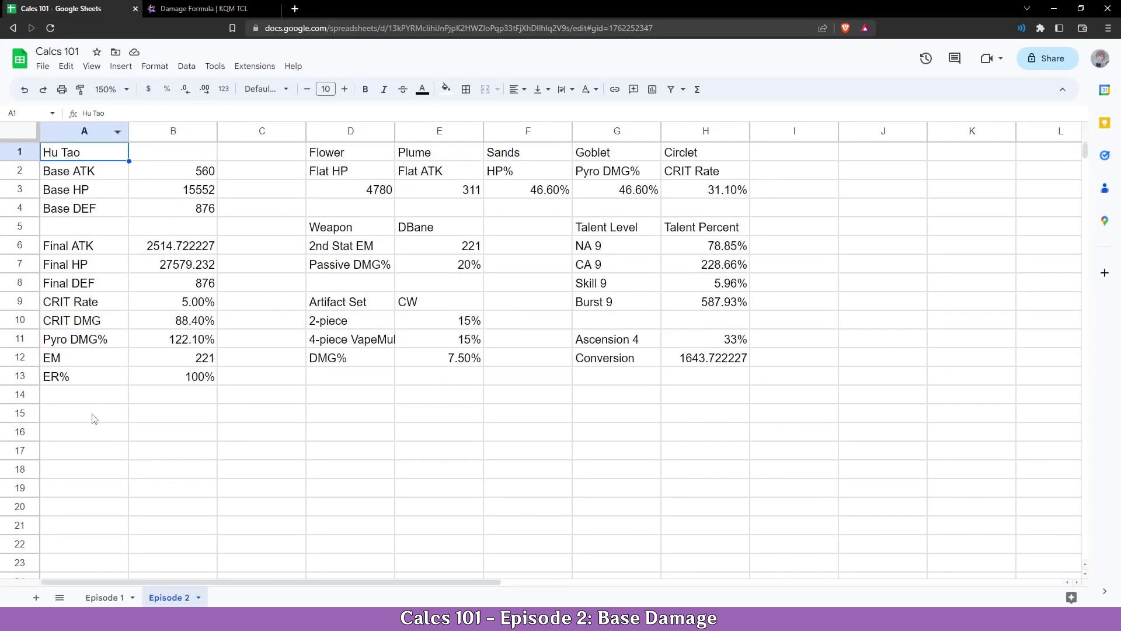
- Enter the labels 'Base Damage', 'SpeicalMult' and 'Flat DMG' down cells A17 to A19
left_click(79, 451)
scroll(85, 452, "down", 2)
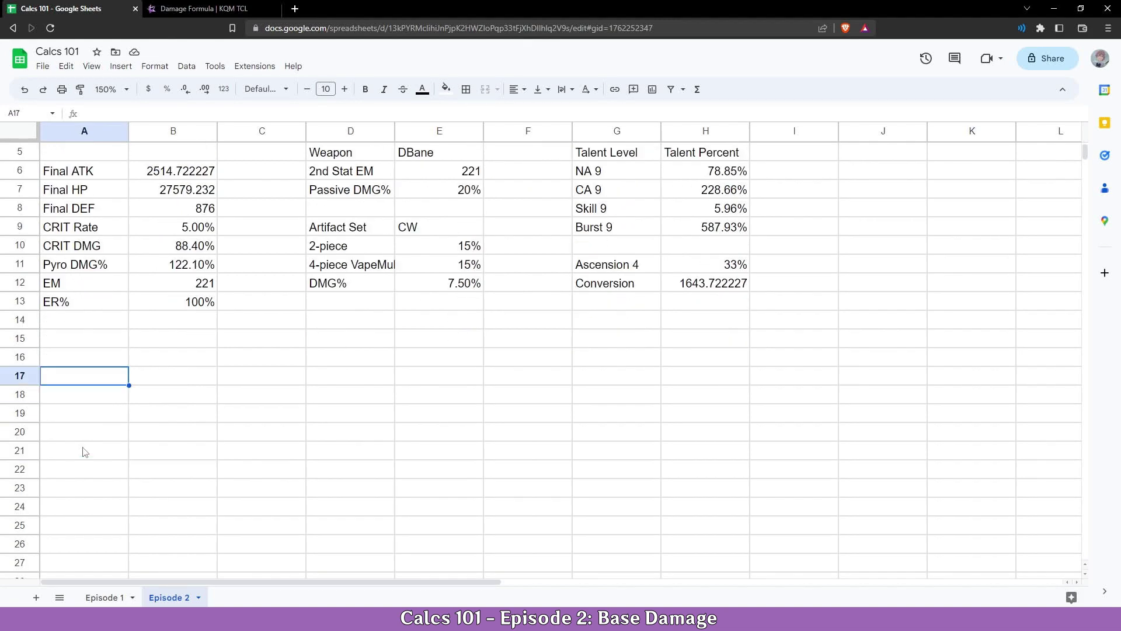
type("Base")
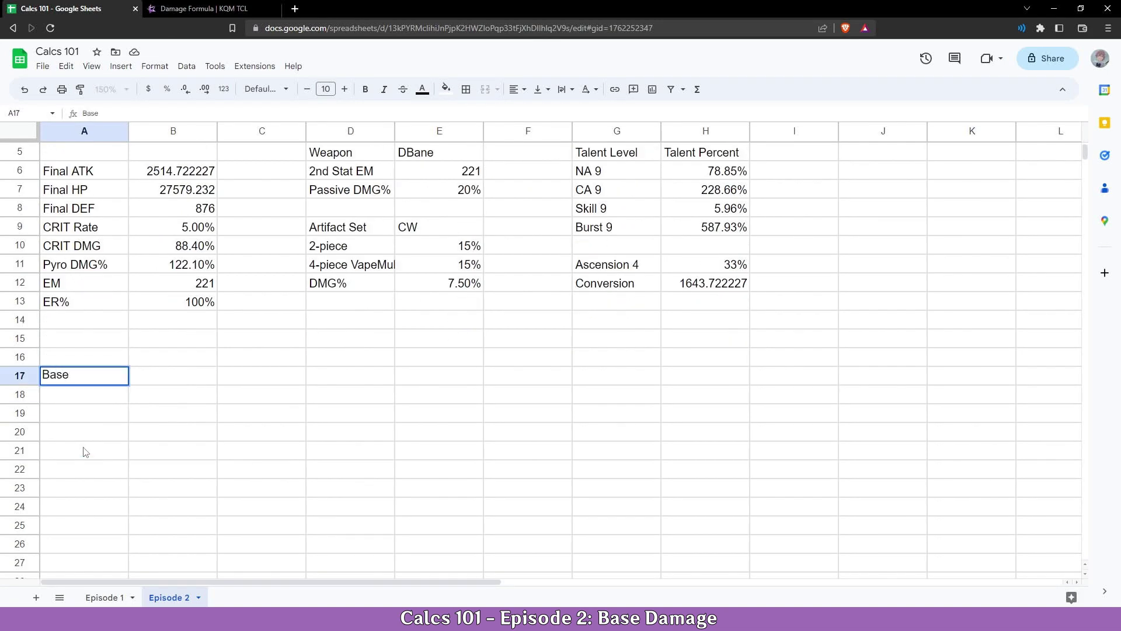
type(" DA")
key("BackSpace")
type("amage")
key("Return")
type("Sp")
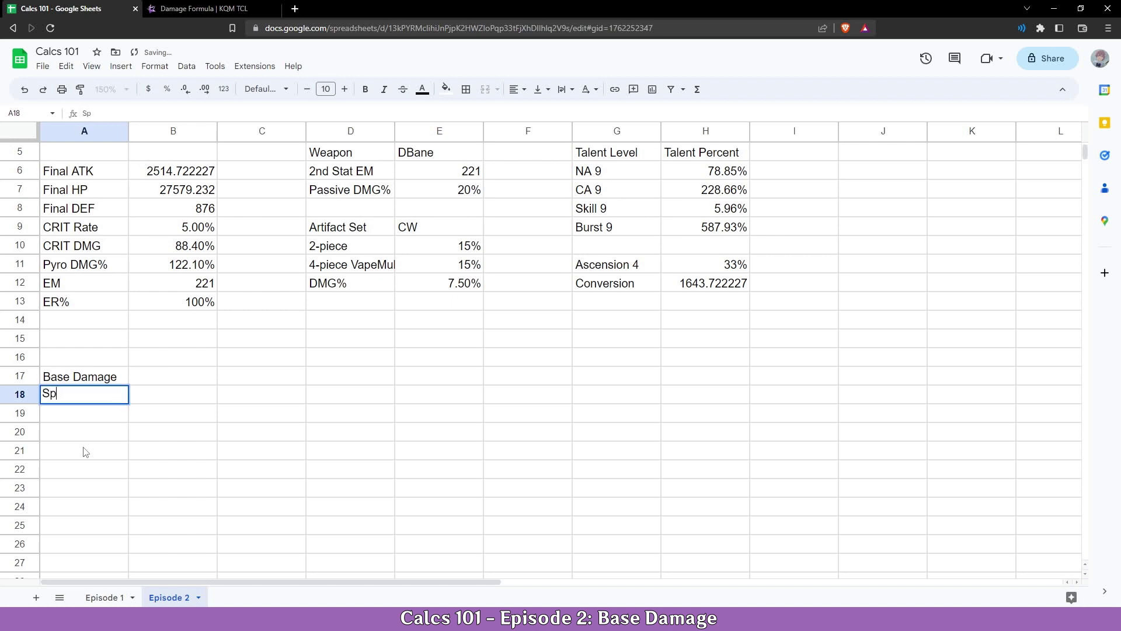
type("eicalMult")
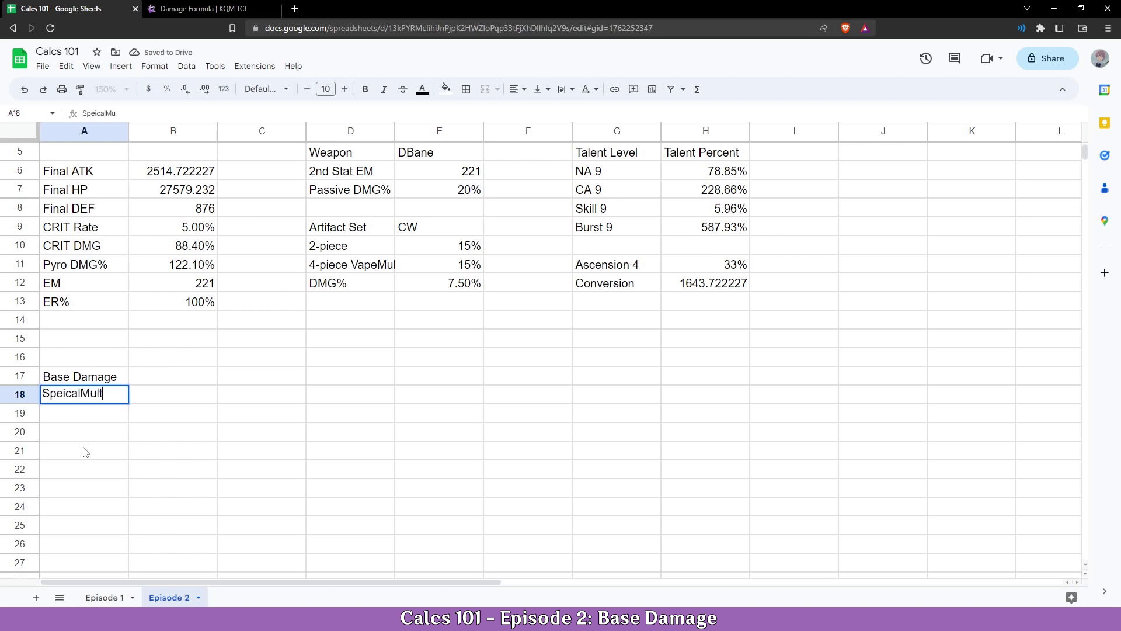
key("Return")
type("Flat DMG")
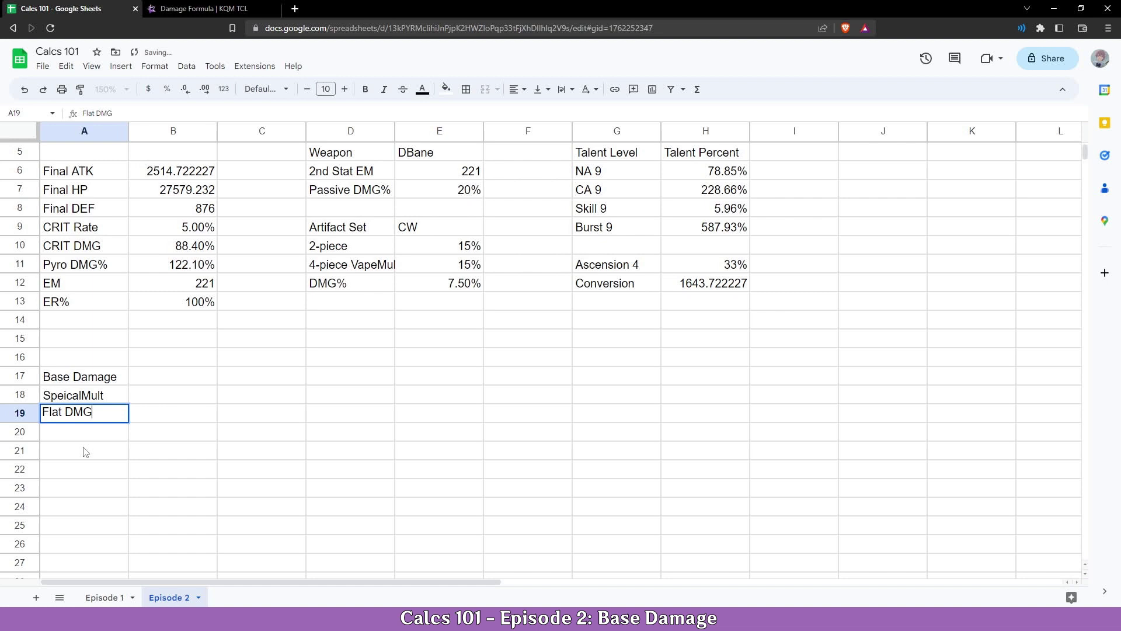
key("Return")
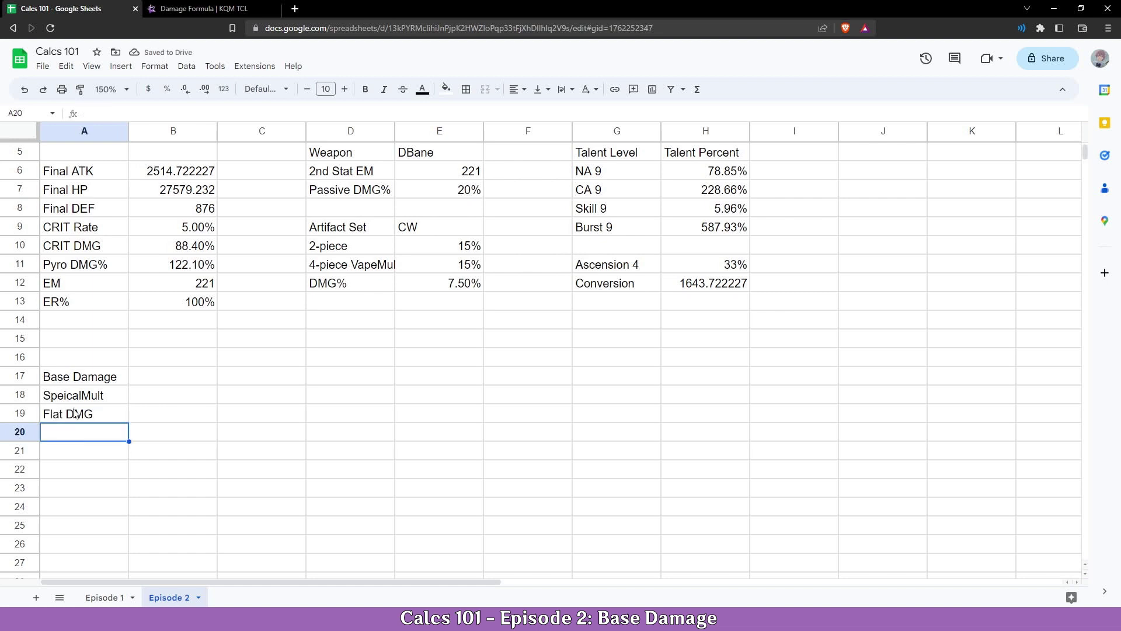
- Label A16 'Attack Name' and B16 '1-Hit DMG'
left_click(80, 363)
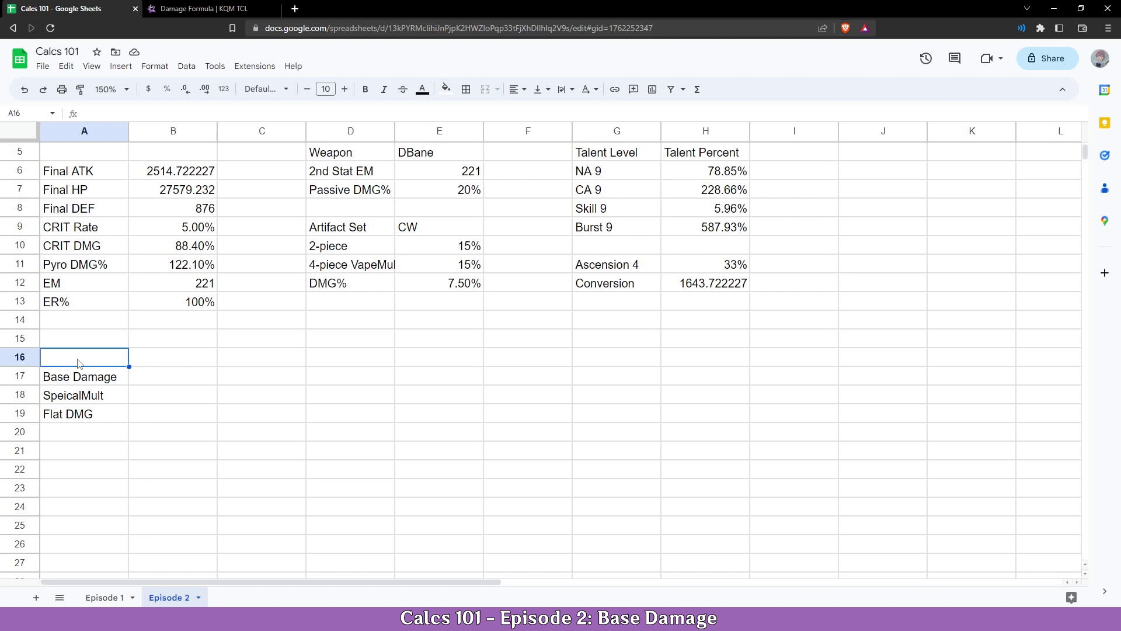
type("Attack")
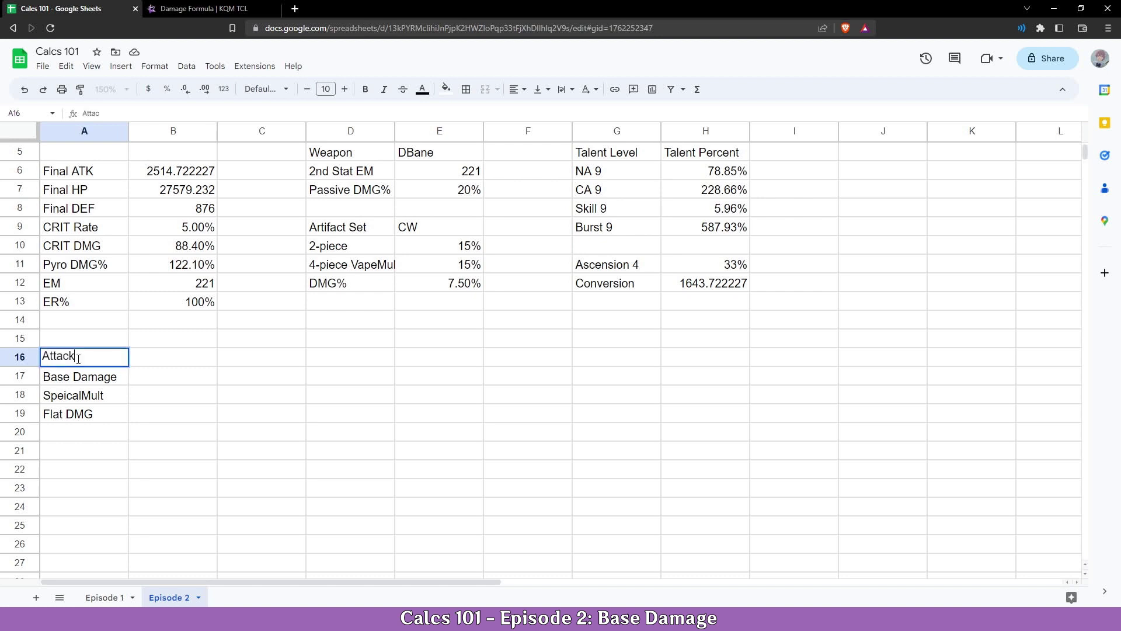
type(" Name")
key("Return")
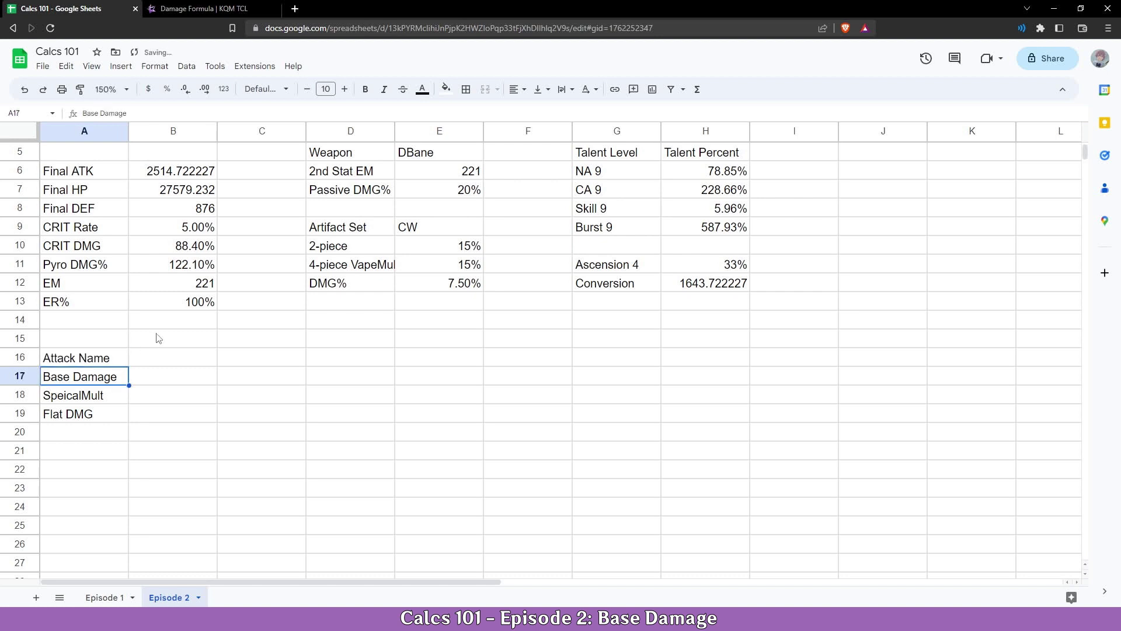
left_click(158, 358)
scroll(430, 396, "up", 1)
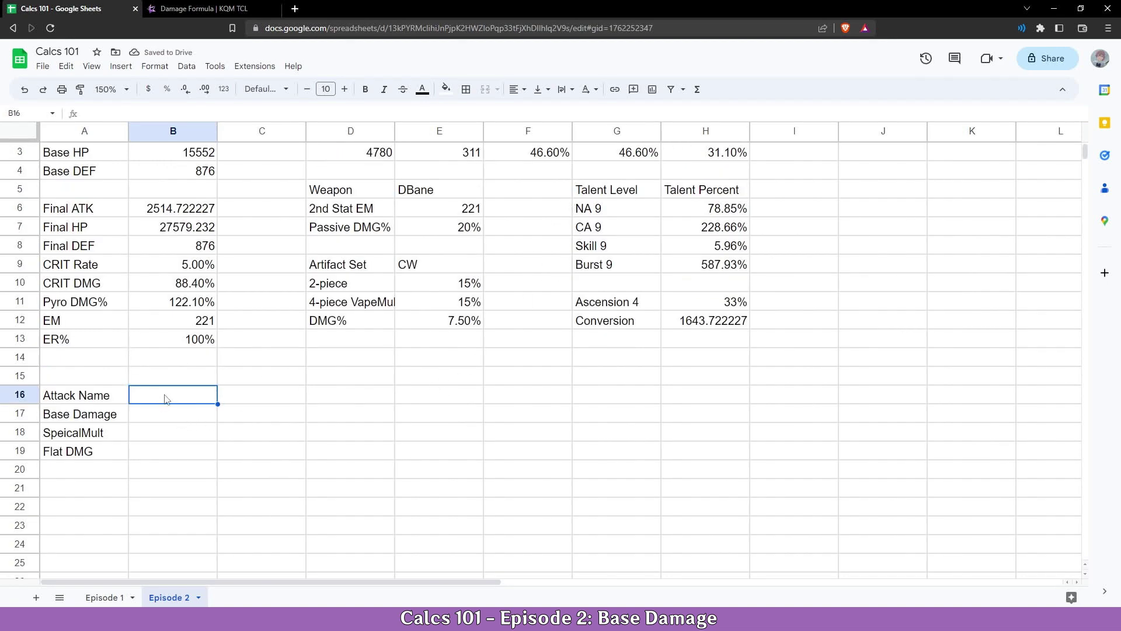
type("1")
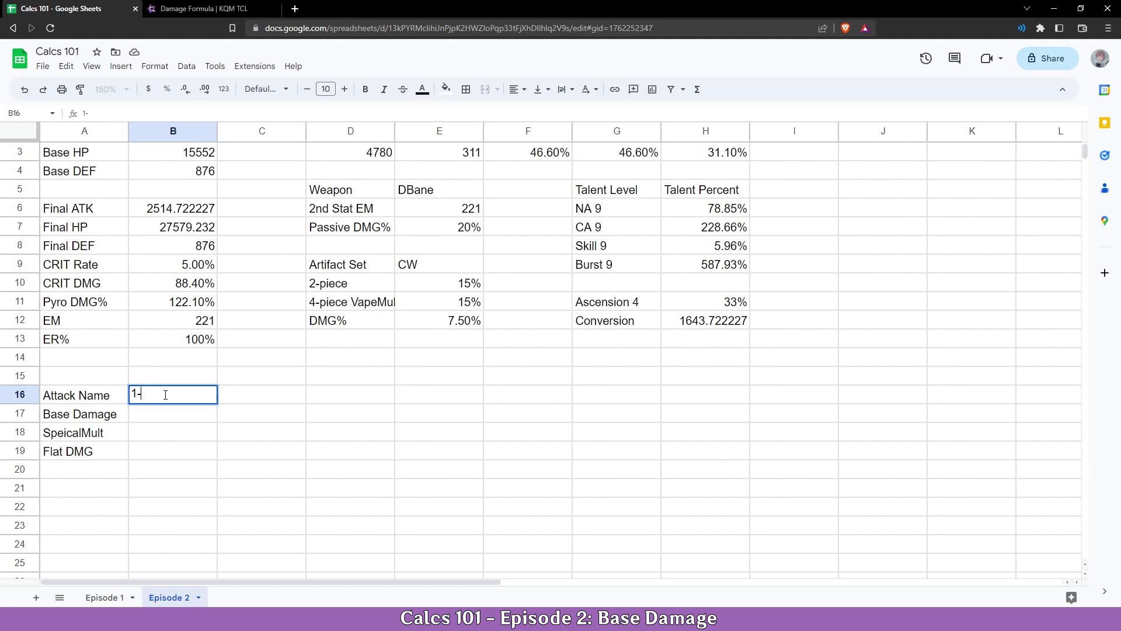
type("-Hit DMG")
key("Tab")
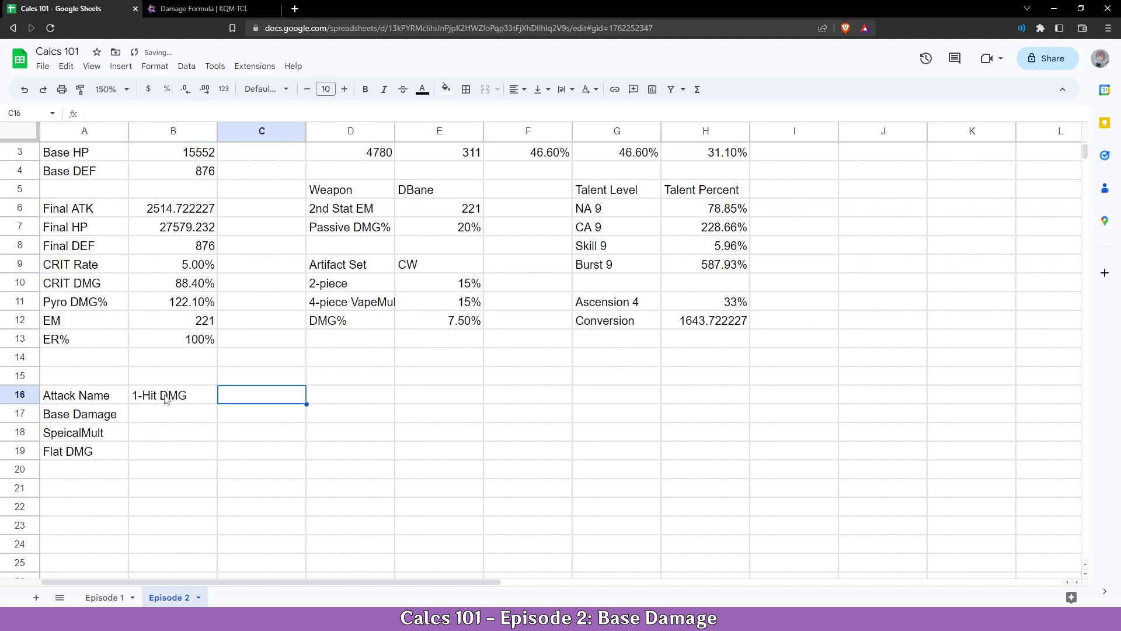
- Add the 'Charged Attack' and 'Burst DMG' headers in C16 and D16
type("Charged AT")
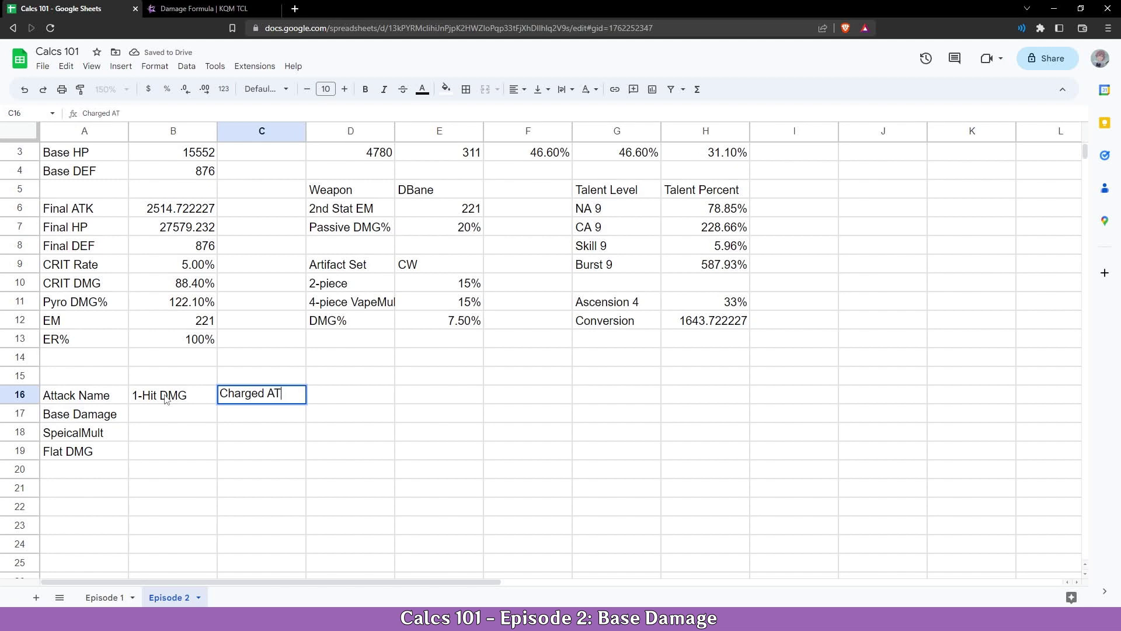
key("BackSpace")
type("ttack")
key("Return")
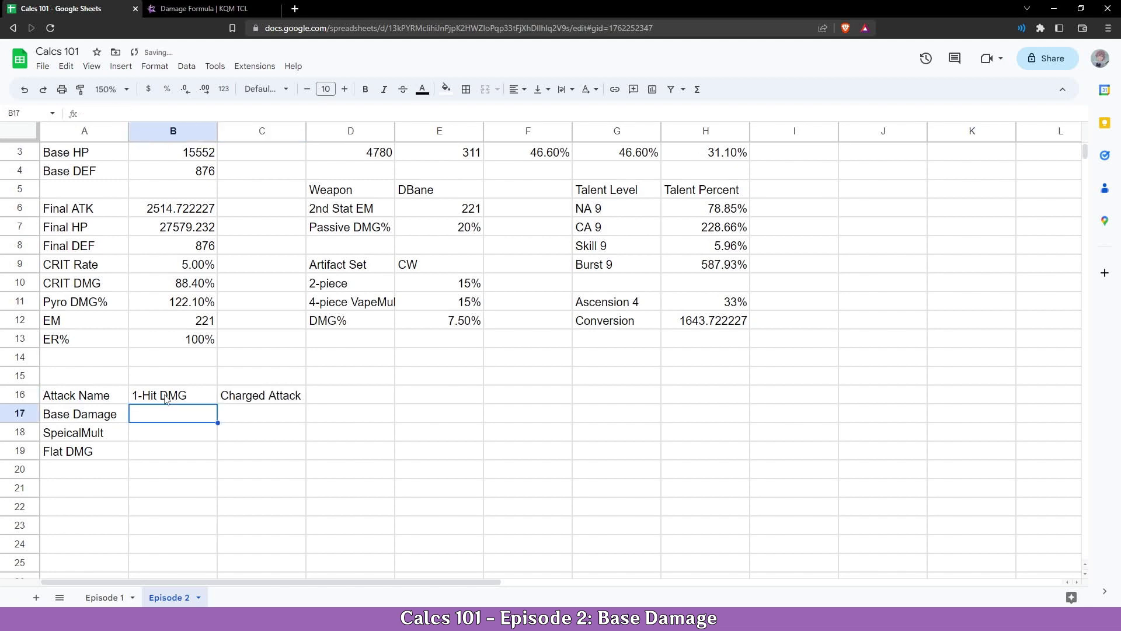
left_click(345, 400)
type("Burst ")
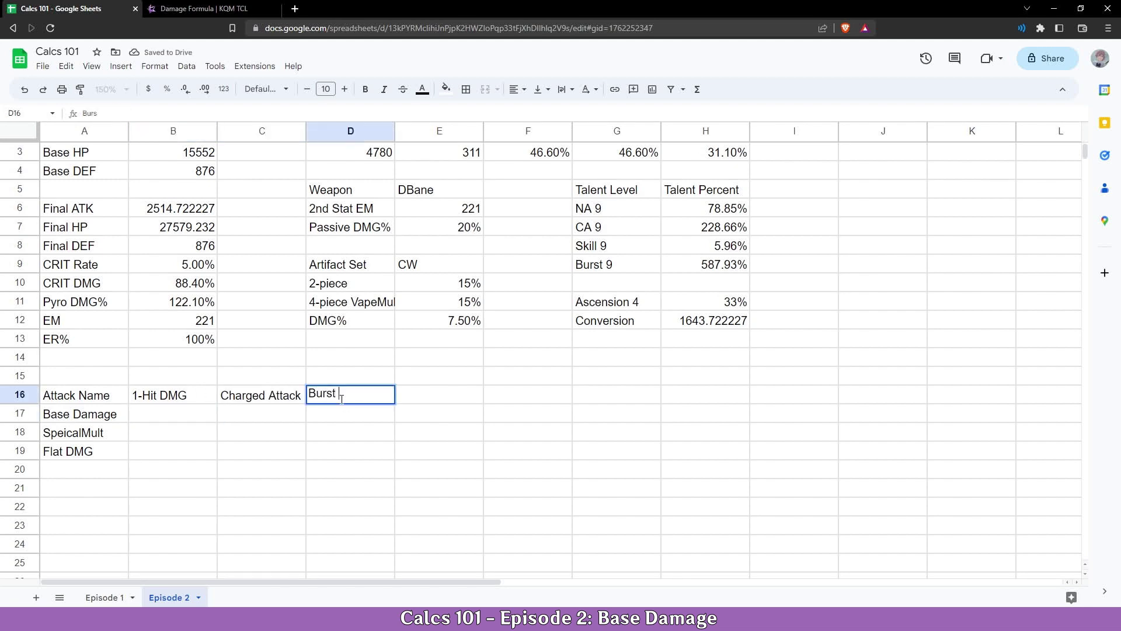
type("DMG")
key("Return")
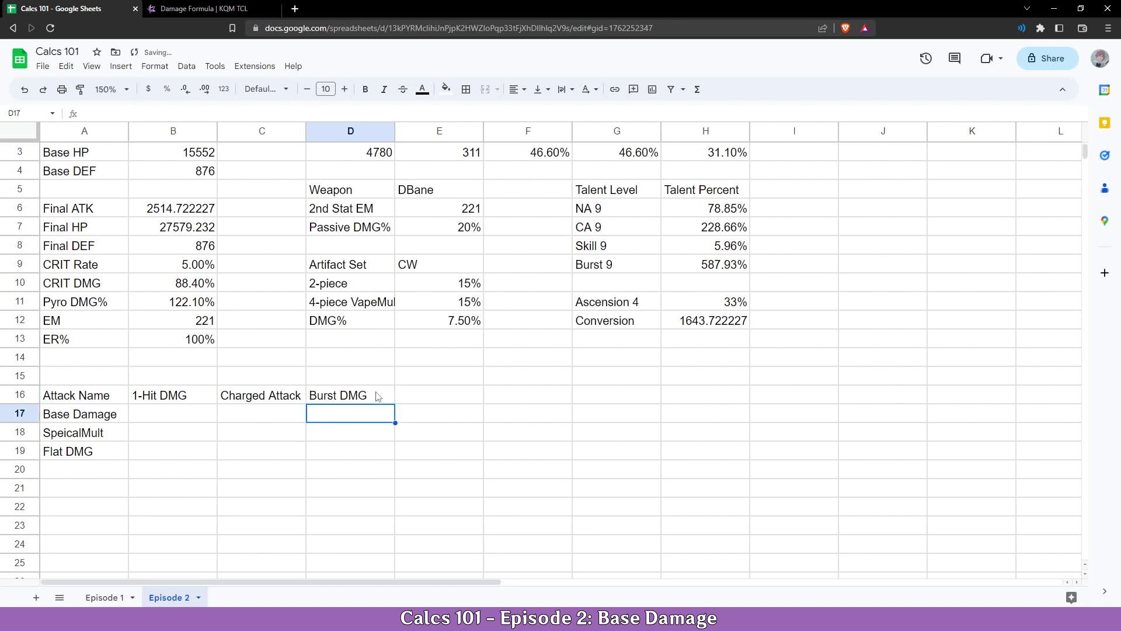
left_click(186, 417)
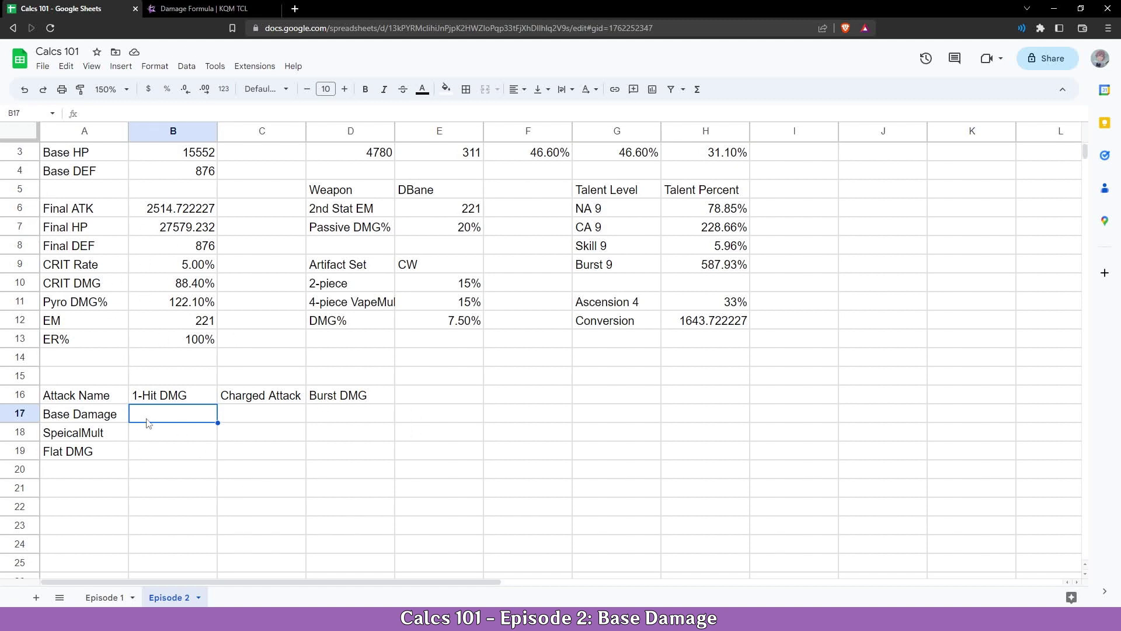
- Enter =B6*H6 in B17 so the 1-Hit base damage reads 1982.858476
type("=")
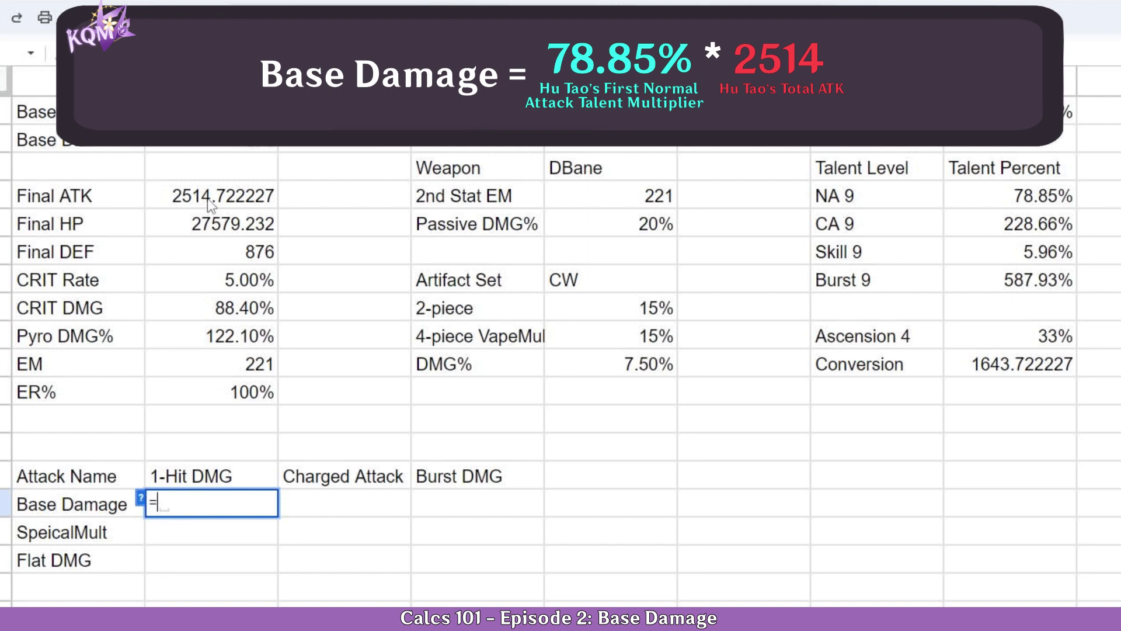
left_click(207, 200)
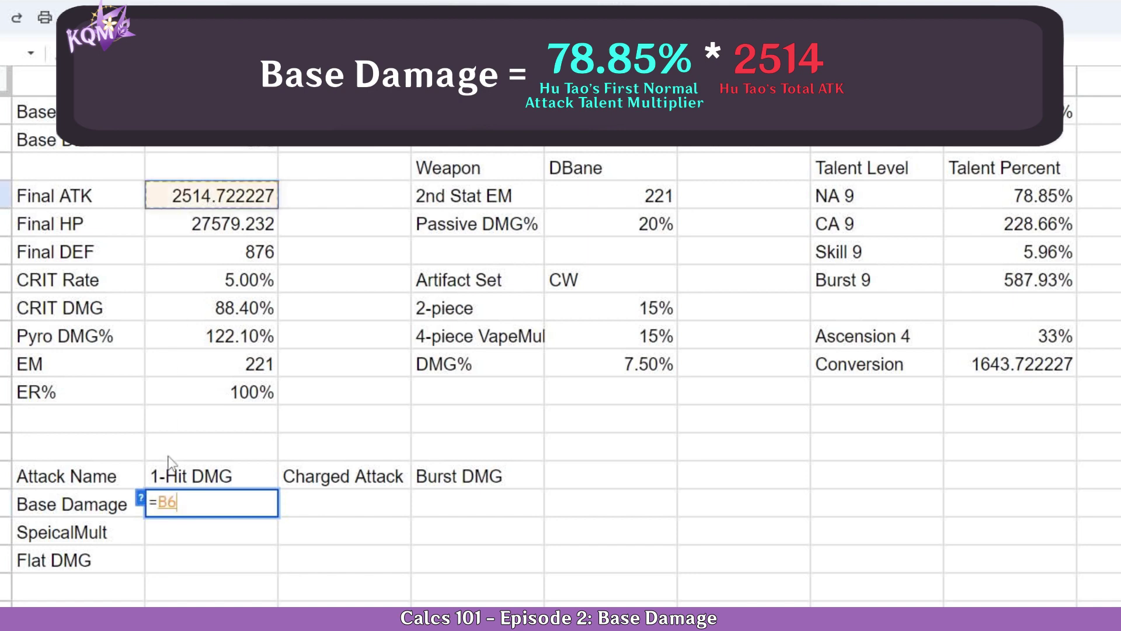
type("*")
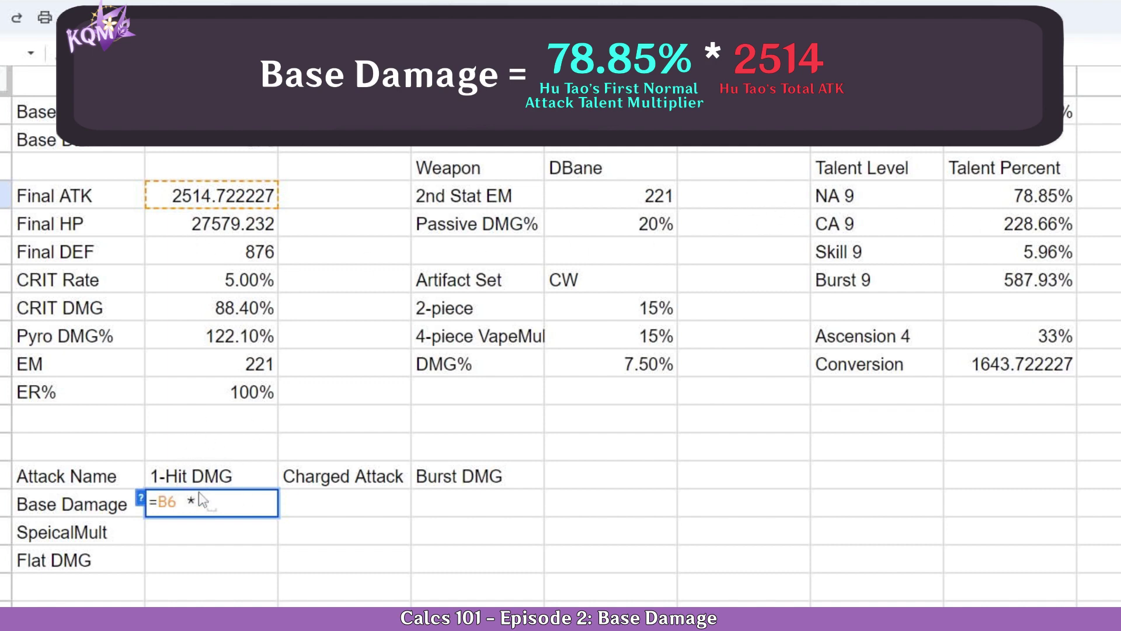
left_click(1036, 201)
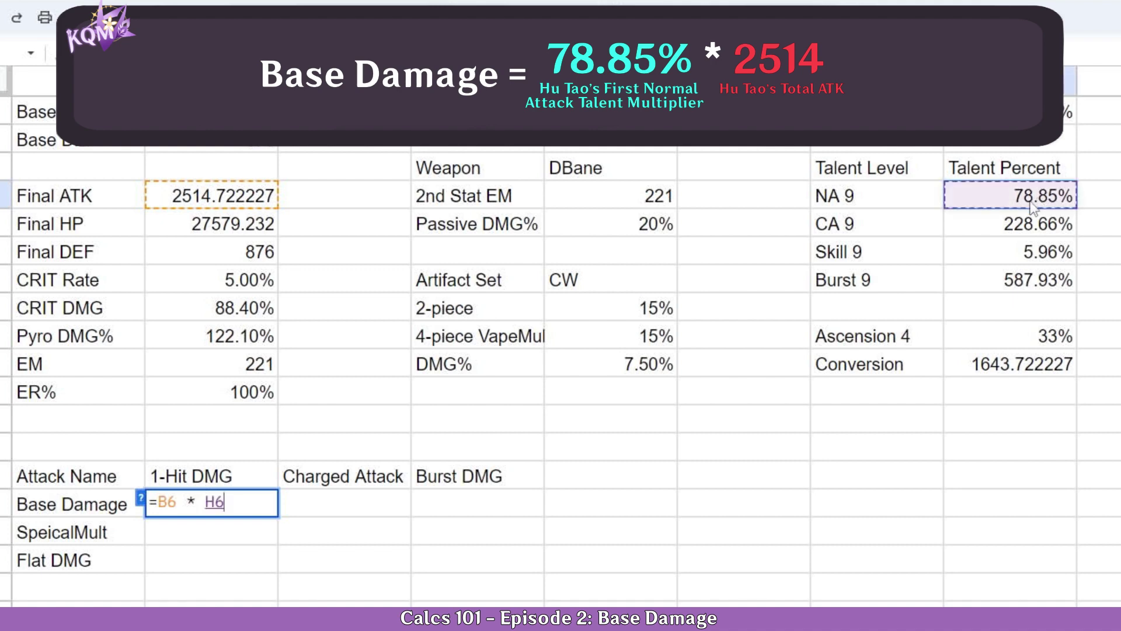
key("Return")
left_click(299, 514)
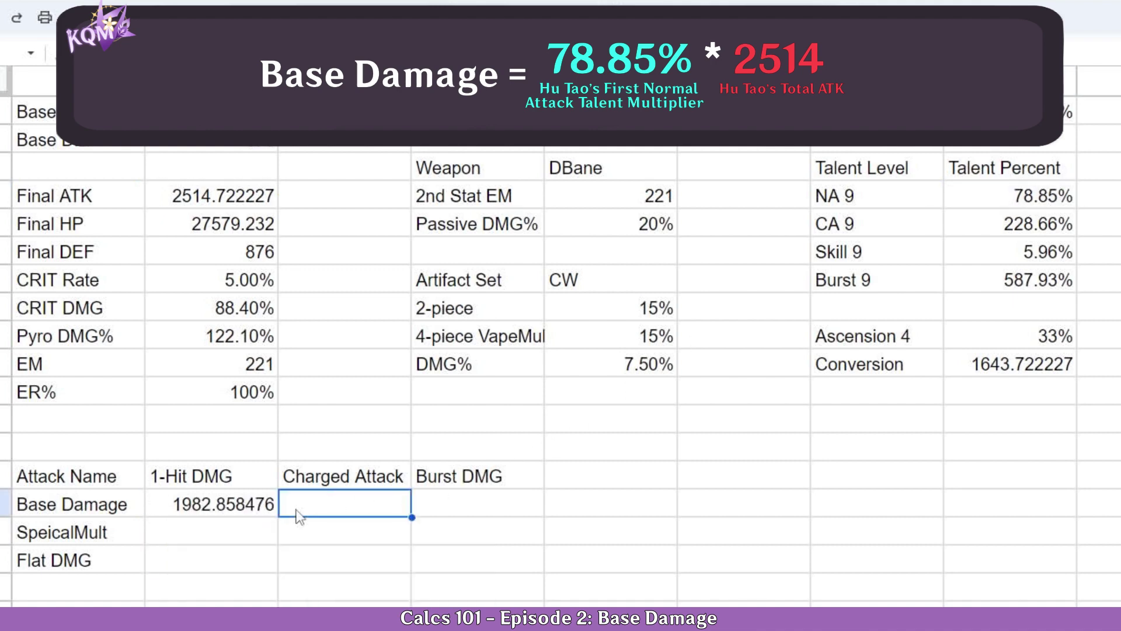
left_click(208, 518)
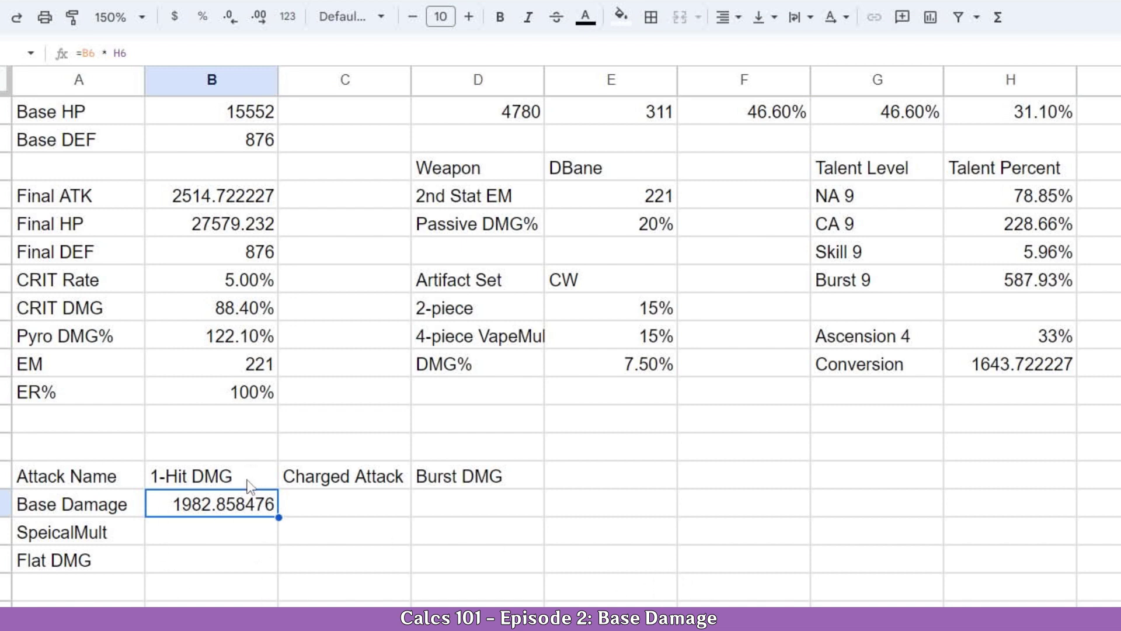
- Fill B17's formula right into C17 and D17, which show 0 and #VALUE!
left_click_drag(280, 517, 480, 521)
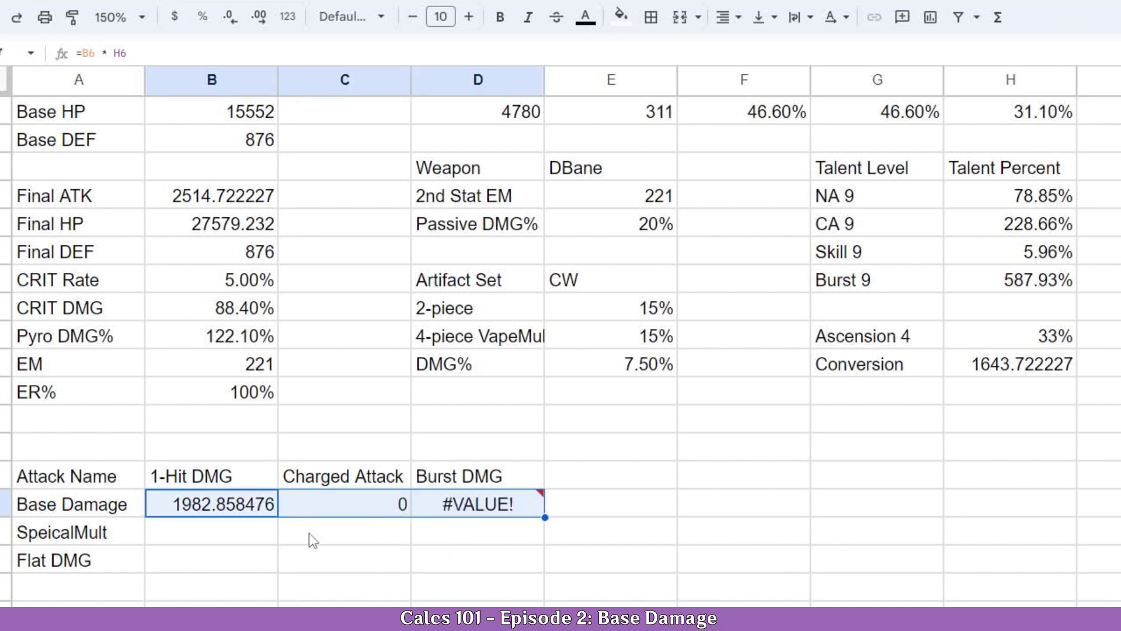
left_click(203, 511)
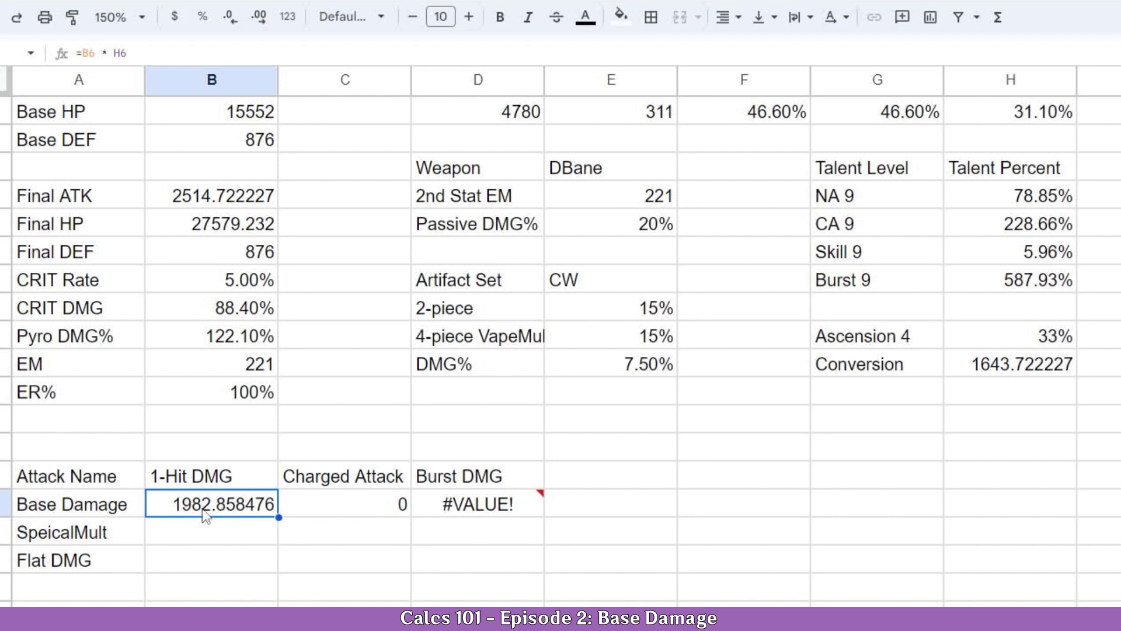
double_click(205, 506)
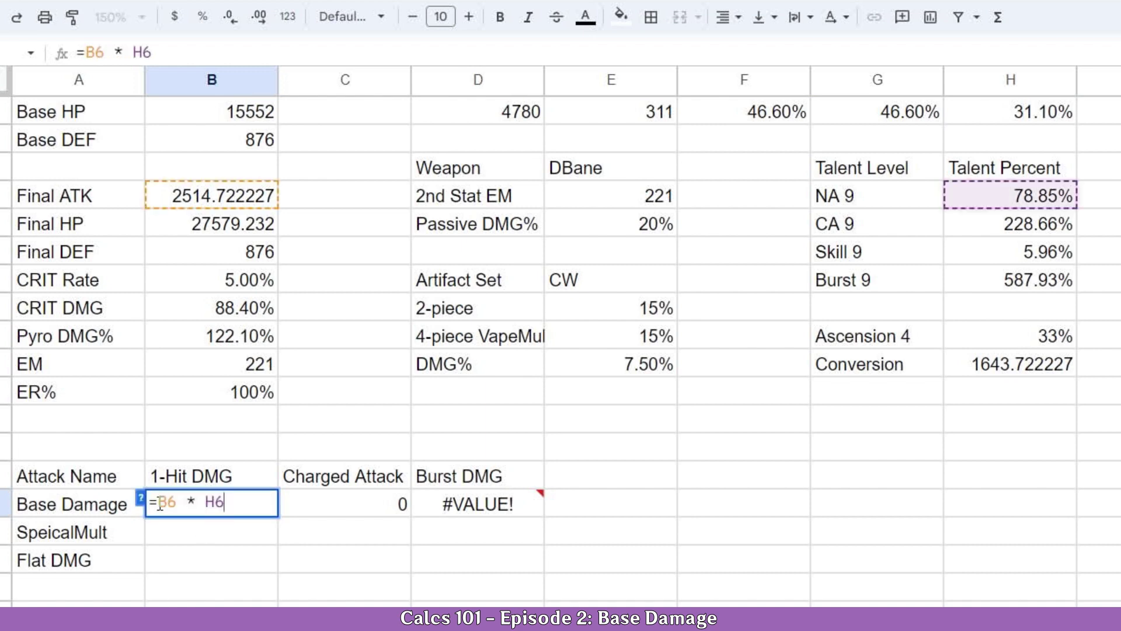
left_click(165, 503)
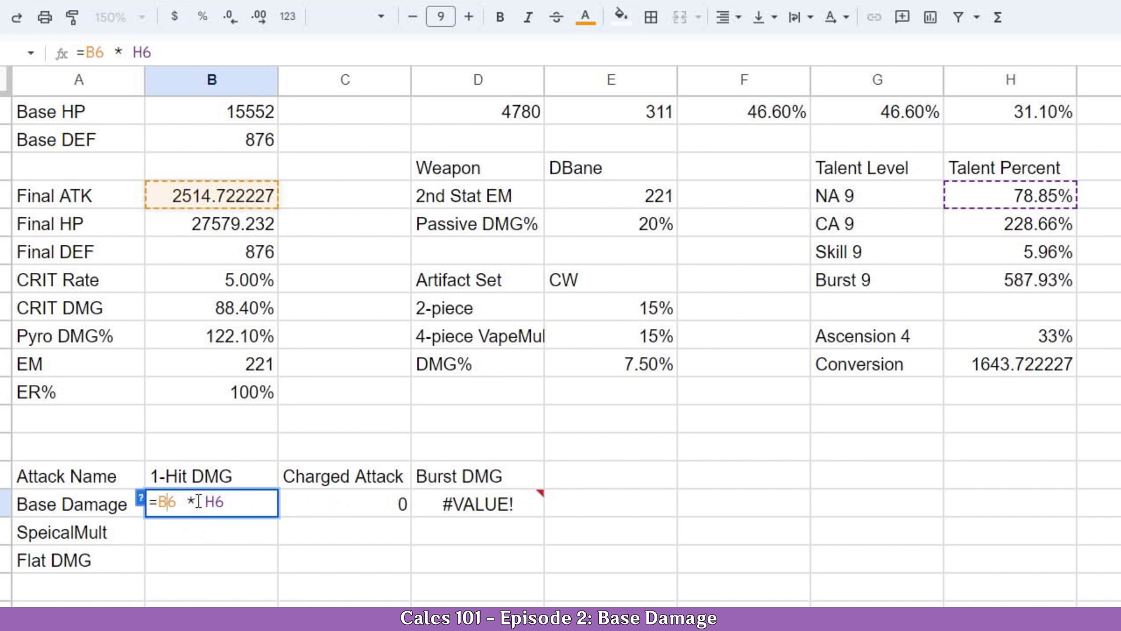
left_click(334, 507)
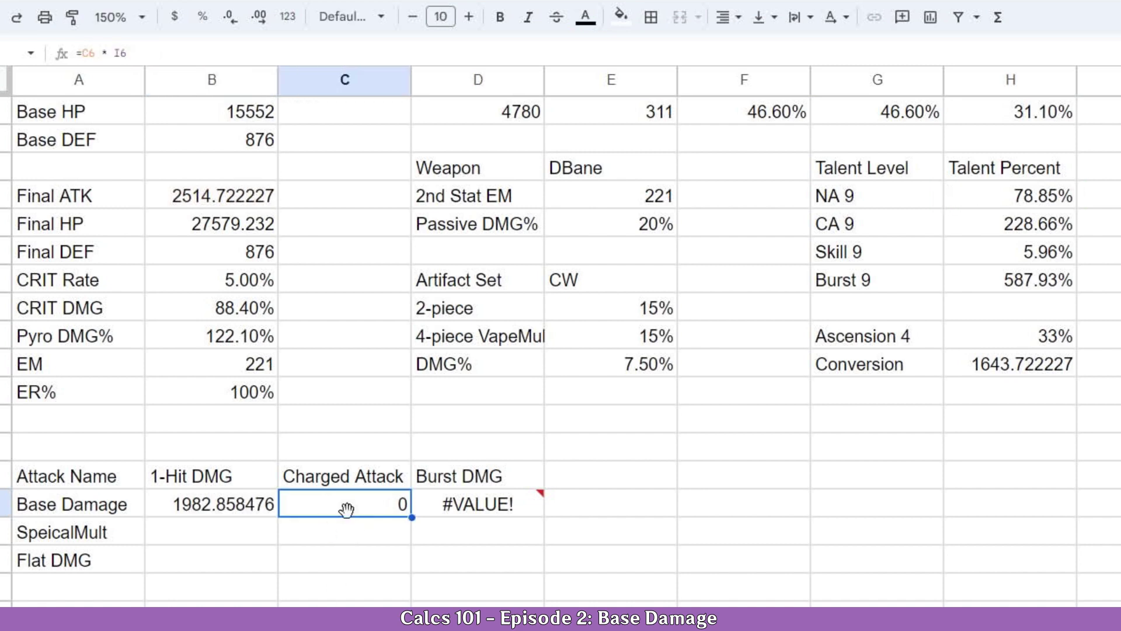
double_click(321, 503)
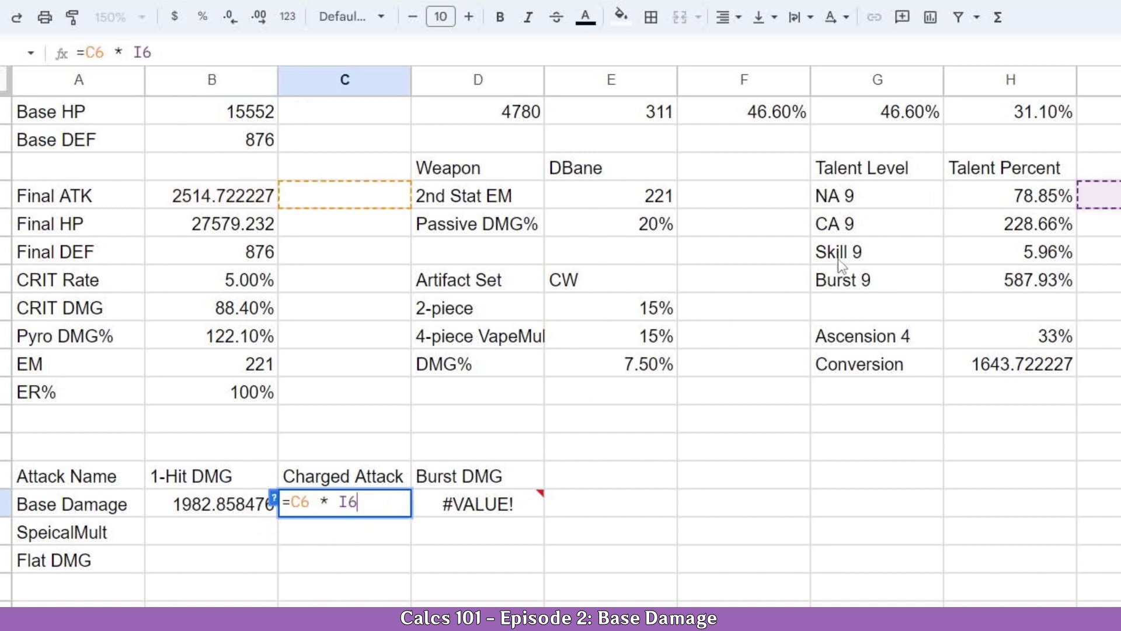
key("Escape")
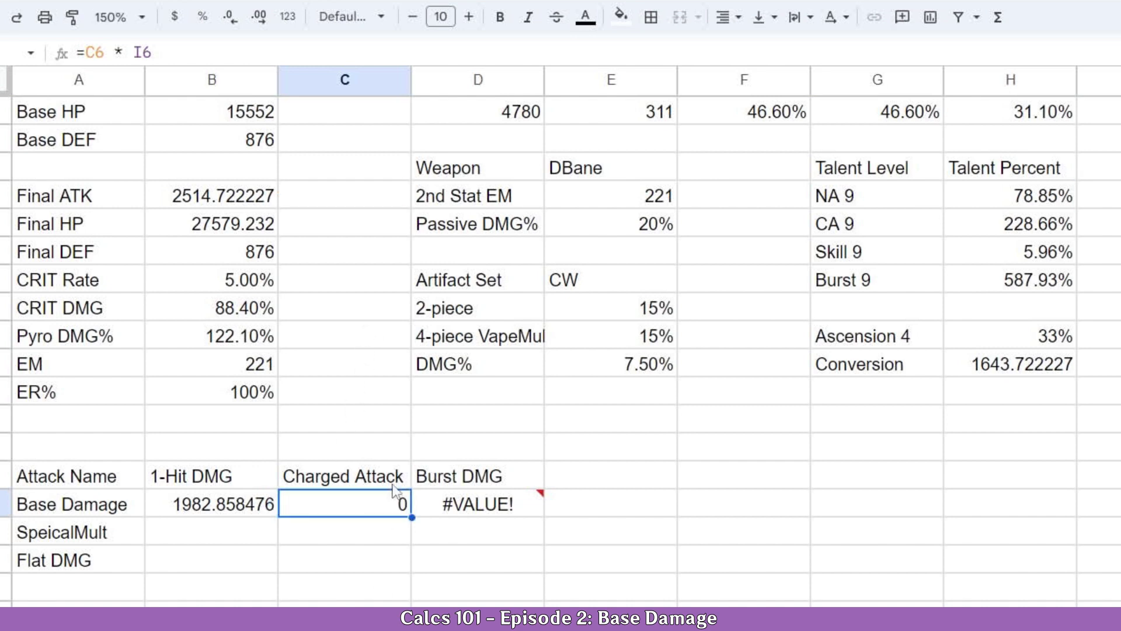
left_click(199, 511)
double_click(202, 514)
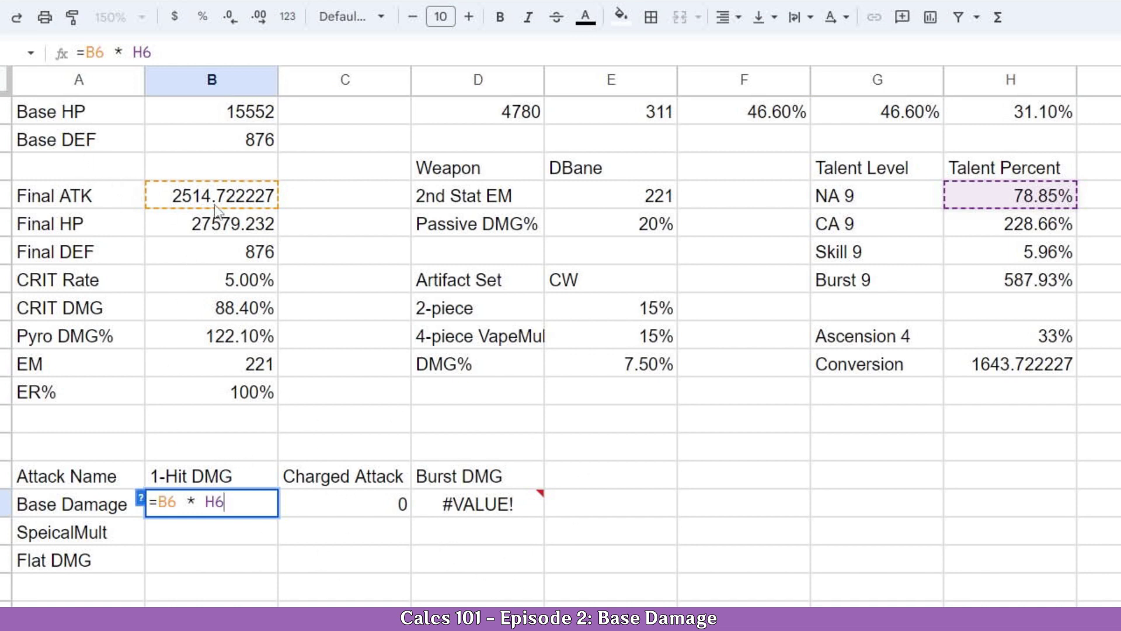
- Make B6 absolute ($B$6) in the 1-Hit formula and fill it across C17:D17
left_click(176, 497)
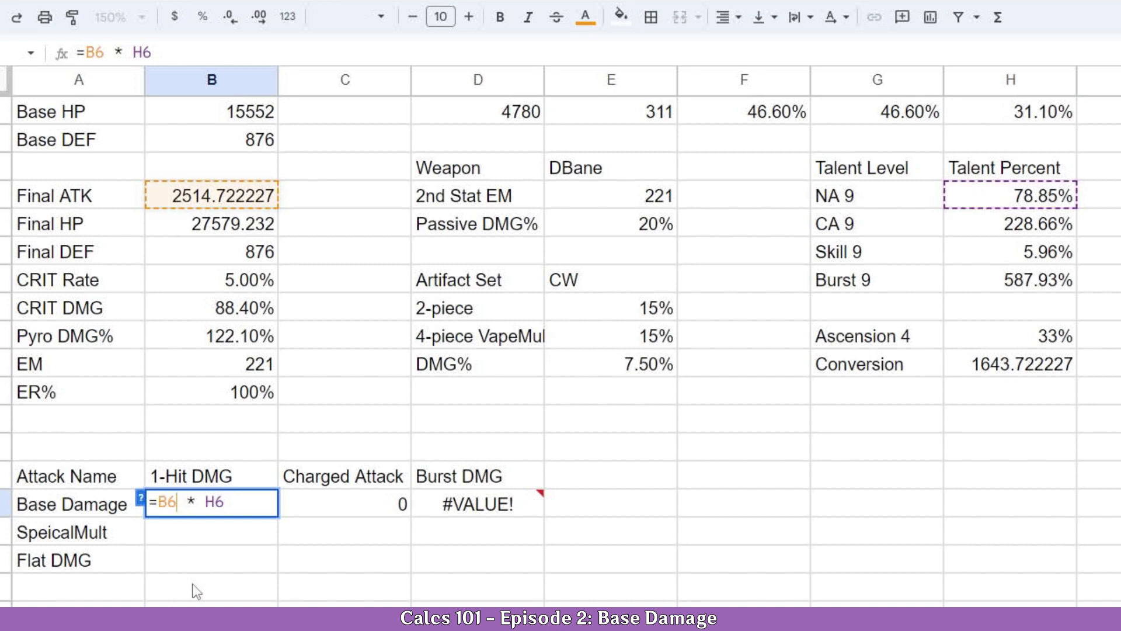
key("F4")
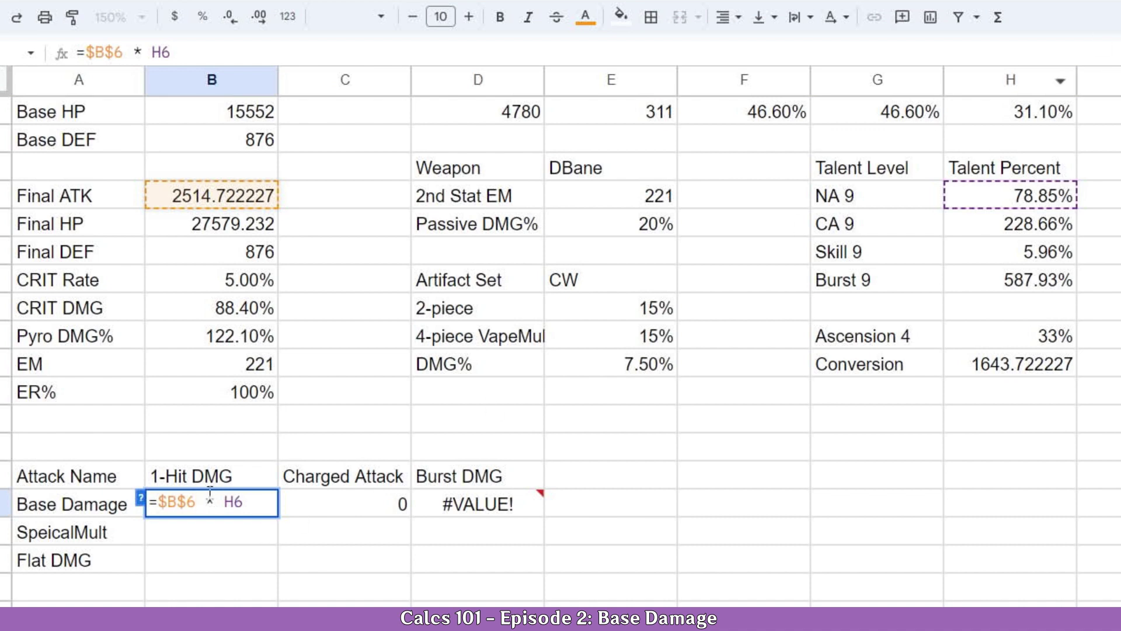
left_click(188, 510)
key("Return")
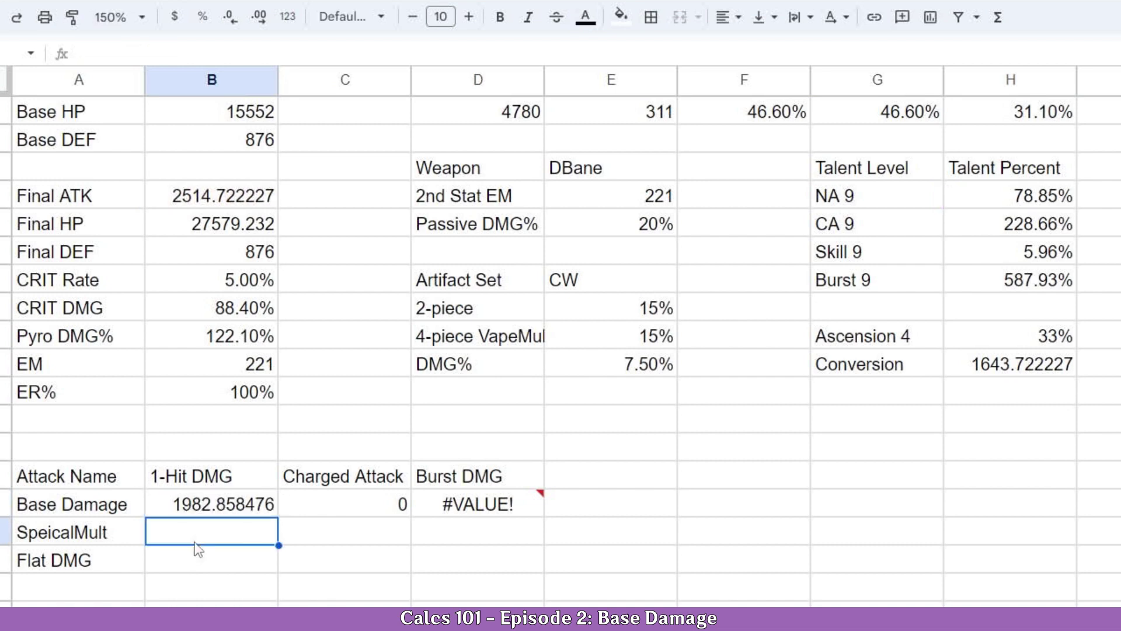
left_click(260, 515)
left_click_drag(280, 516, 542, 518)
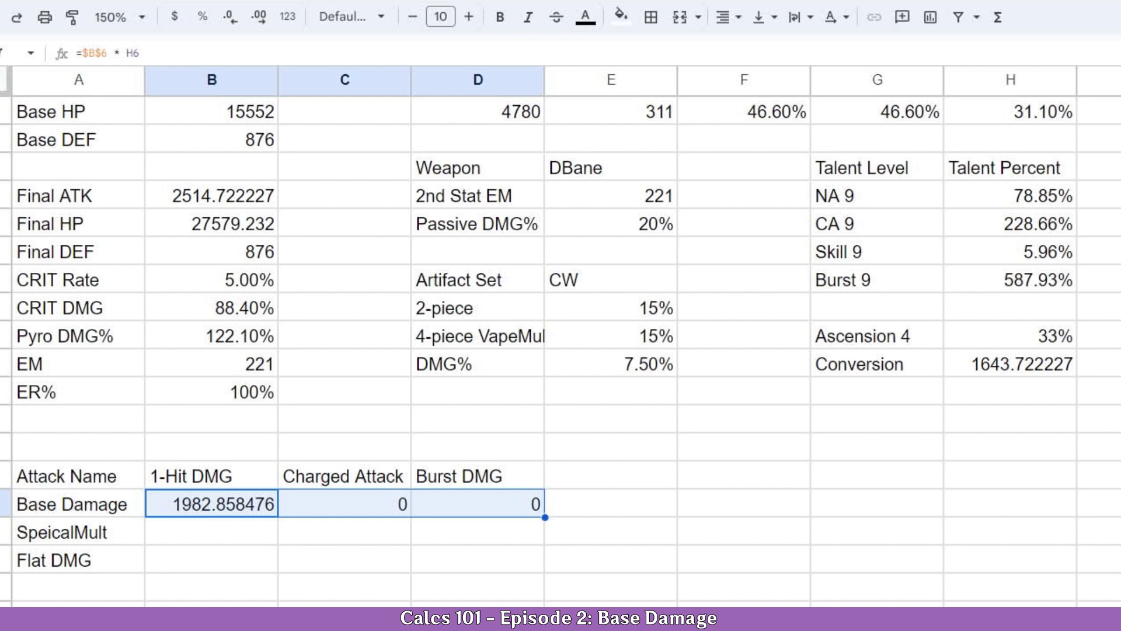
double_click(365, 519)
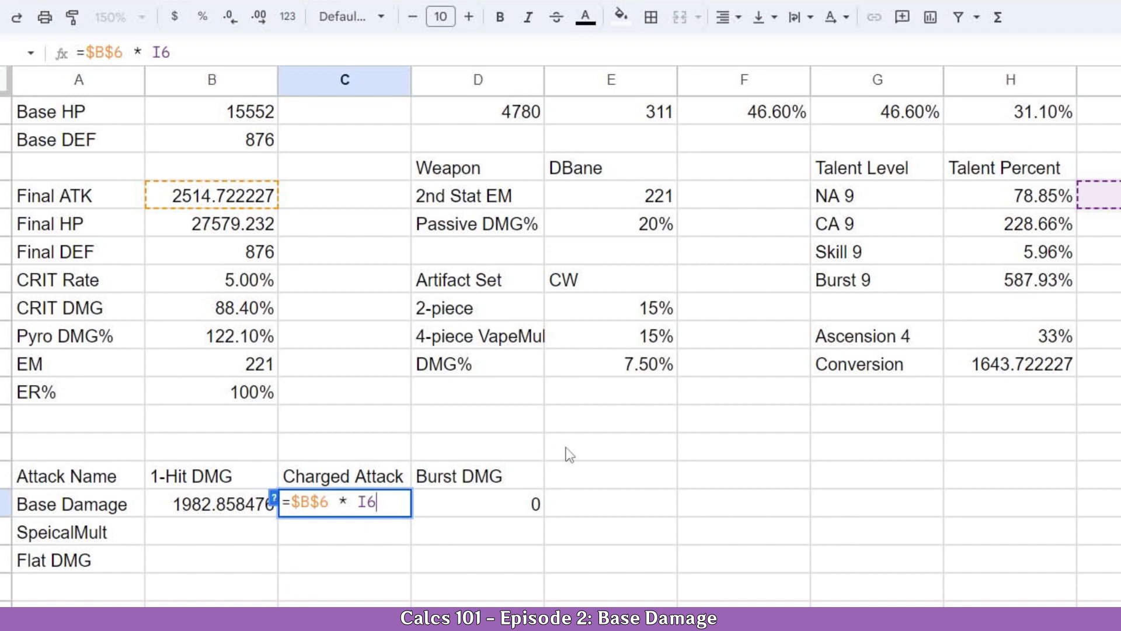
- Change the Charged Attack formula to =$B$6*H7, using the CA 9 percent
key("BackSpace")
key("BackSpace")
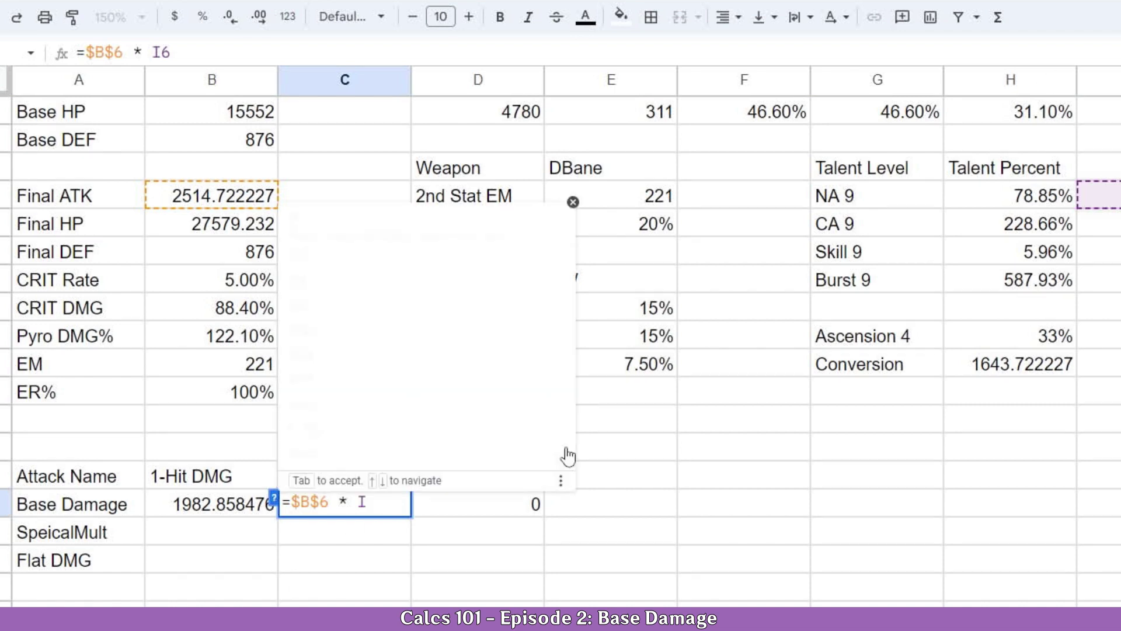
left_click(1002, 220)
key("Return")
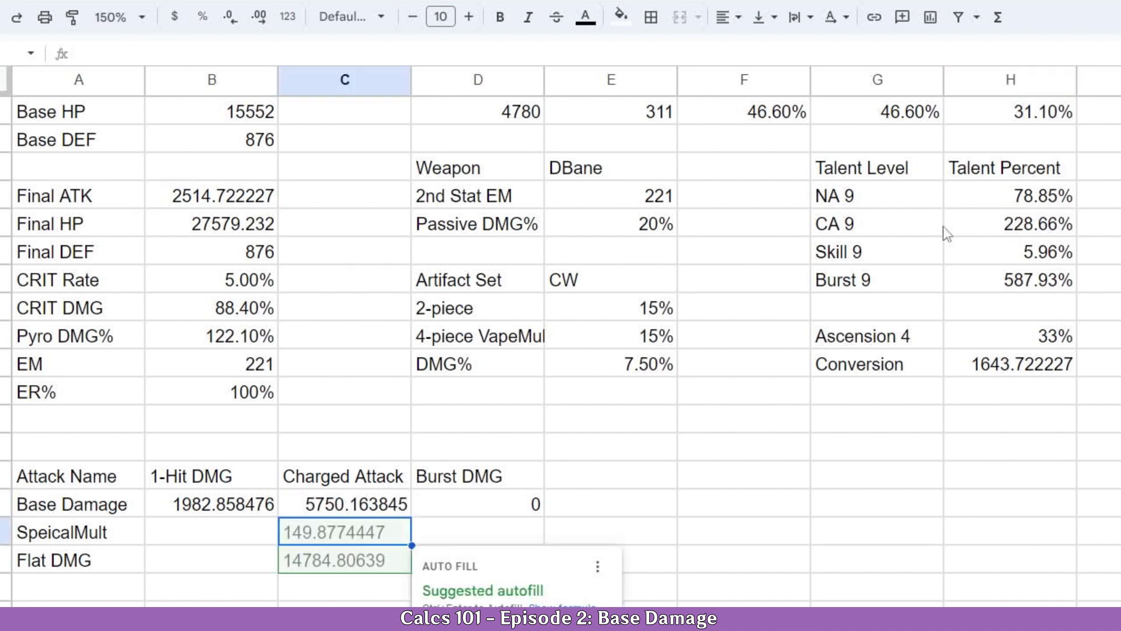
- Change the Burst DMG formula to =$B$6*H9, using the Burst 9 percent
left_click(524, 506)
double_click(525, 506)
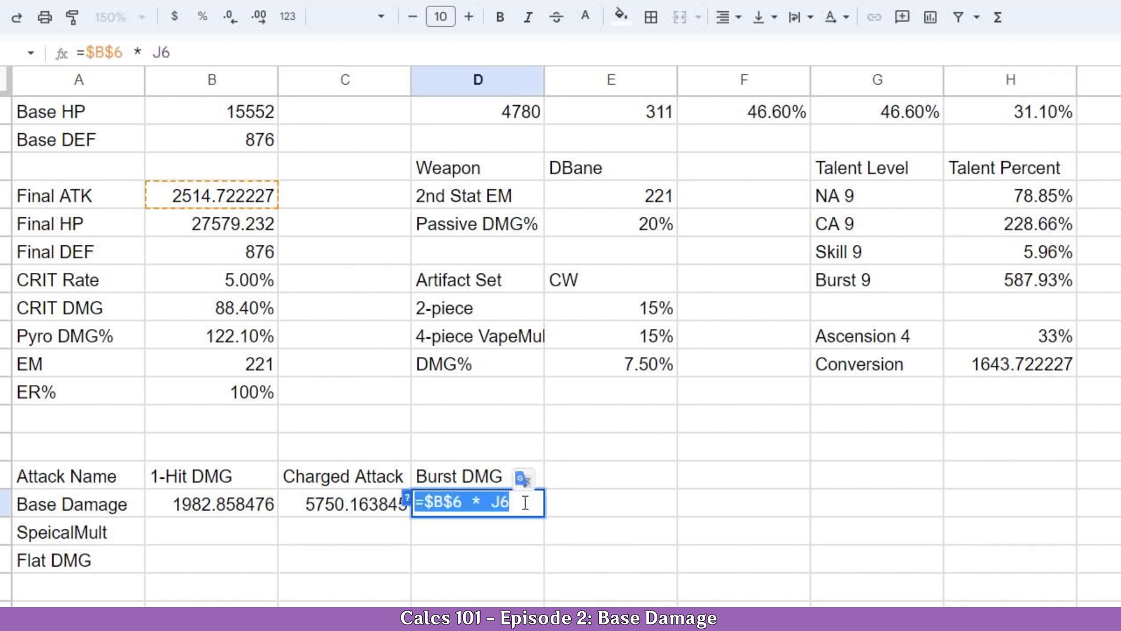
left_click(521, 507)
key("BackSpace")
key("BackSpace")
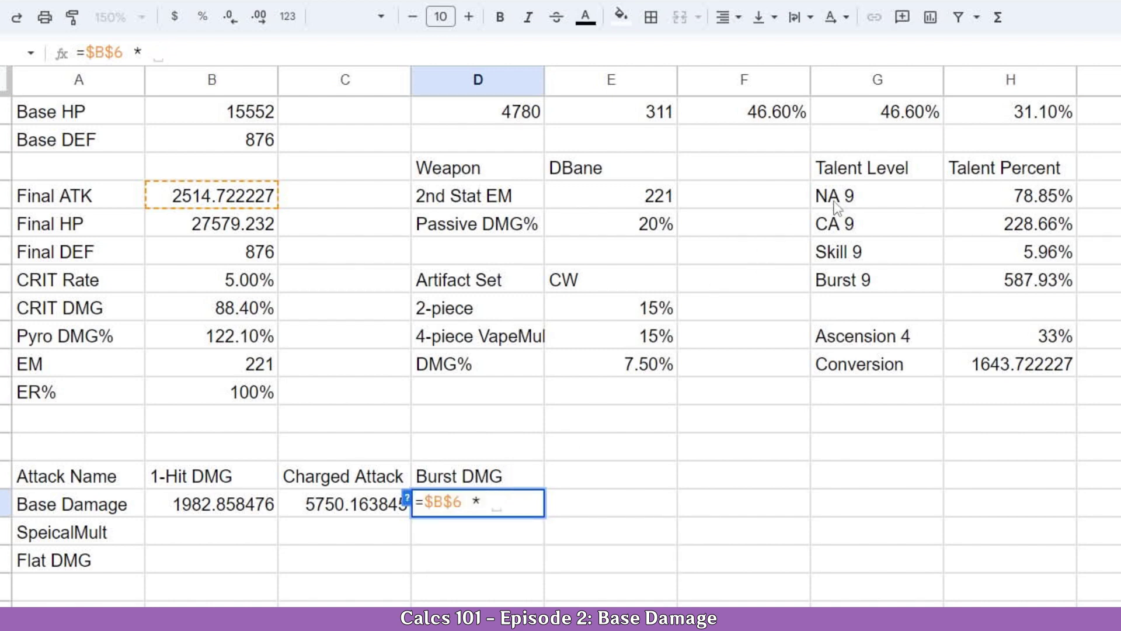
left_click(1013, 283)
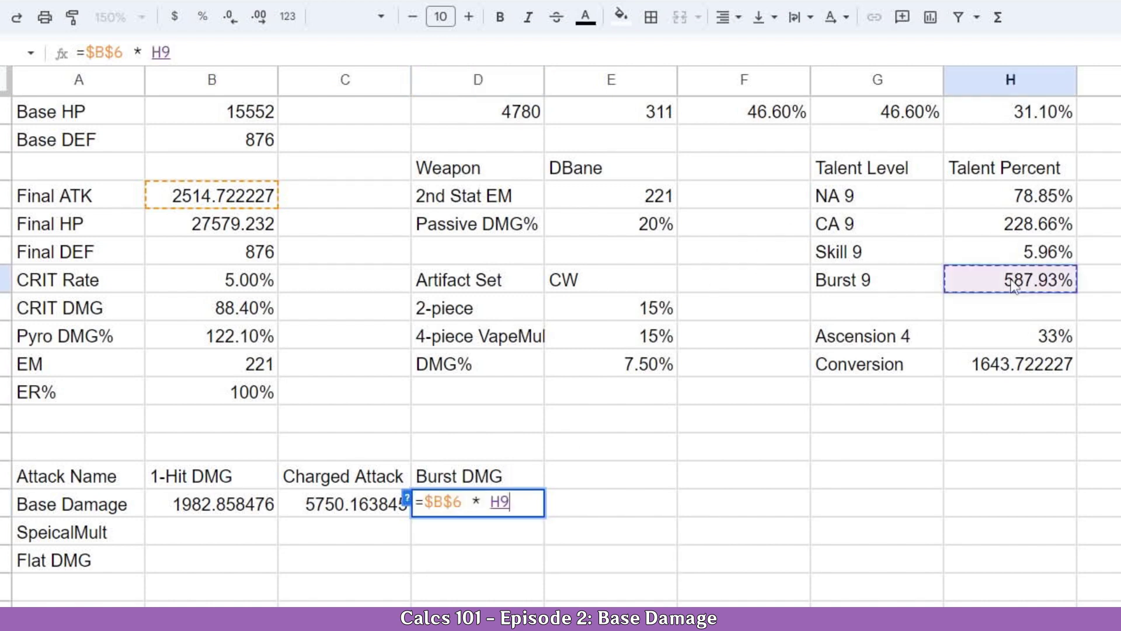
key("Return")
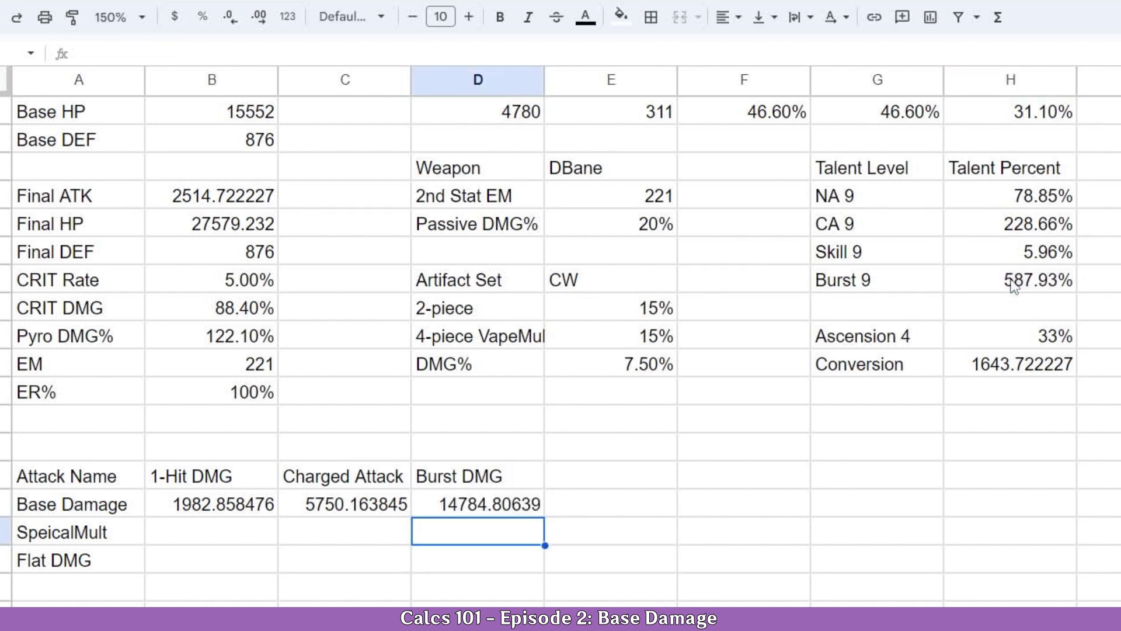
- Reduce B17:D17 to two decimals: 1982.86, 5750.16 and 14784.81
left_click(258, 505)
left_click(514, 507, "shift")
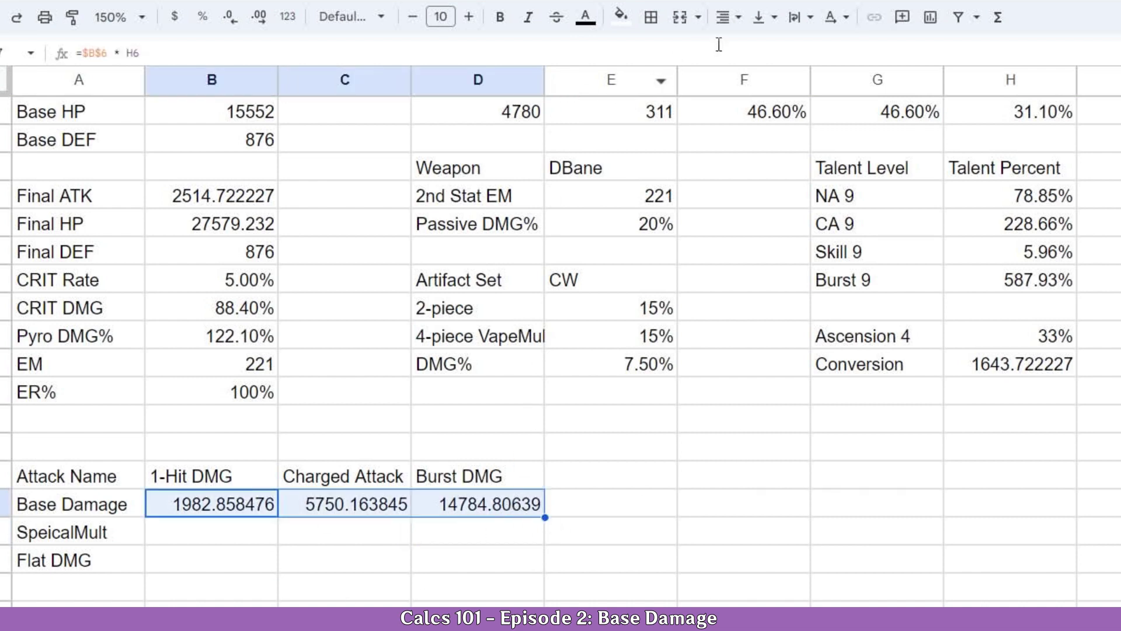
left_click(230, 17)
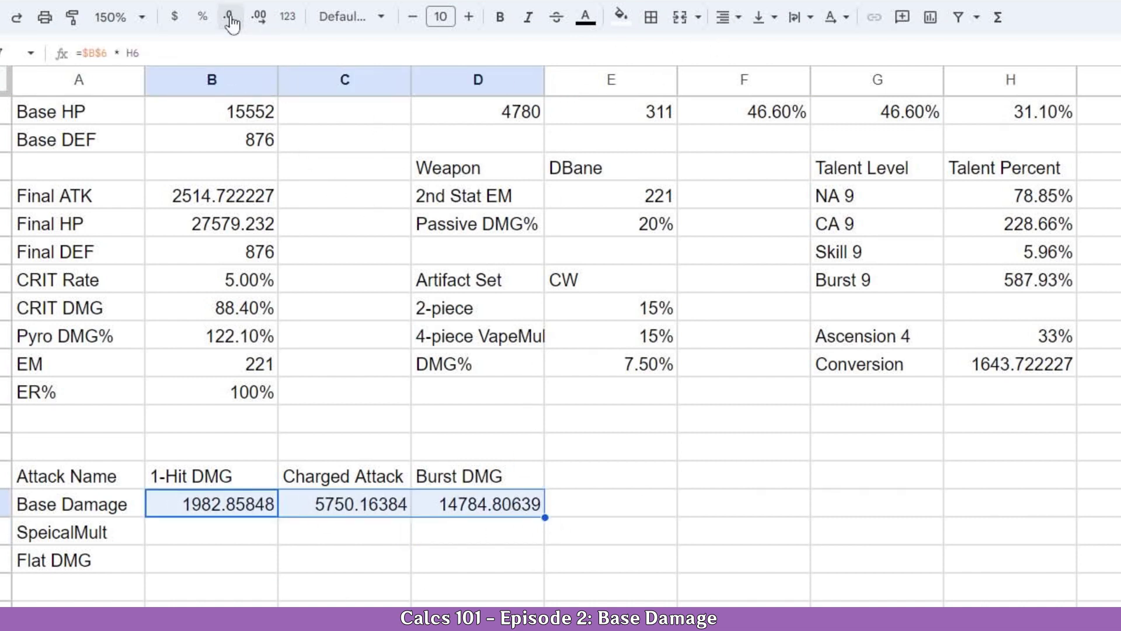
left_click(231, 18)
left_click(230, 17)
left_click(230, 18)
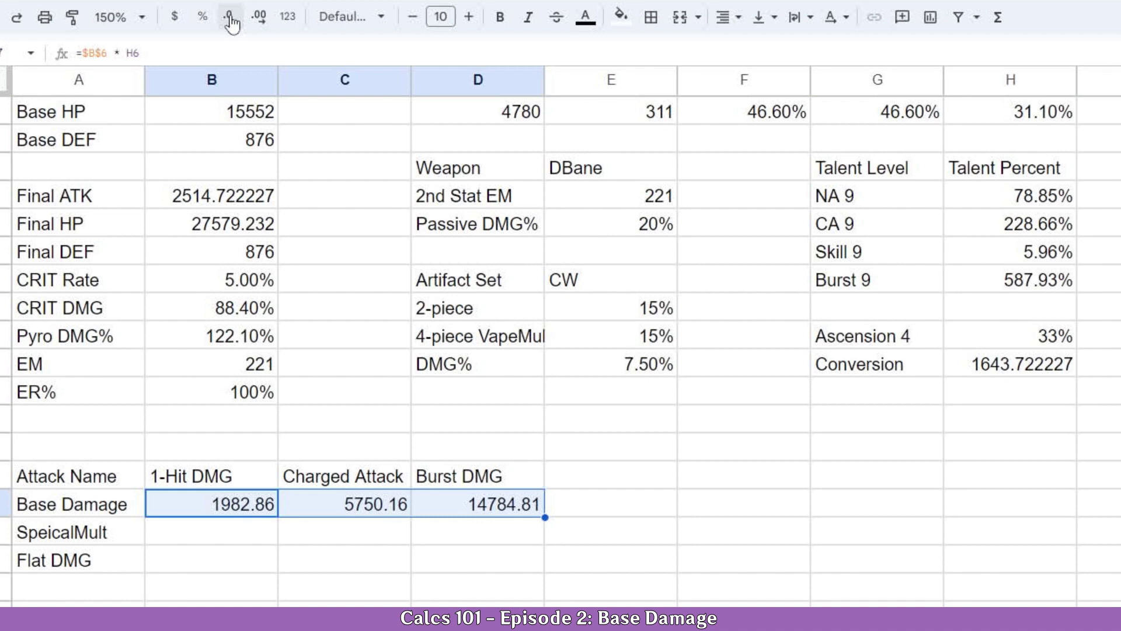
left_click(243, 537)
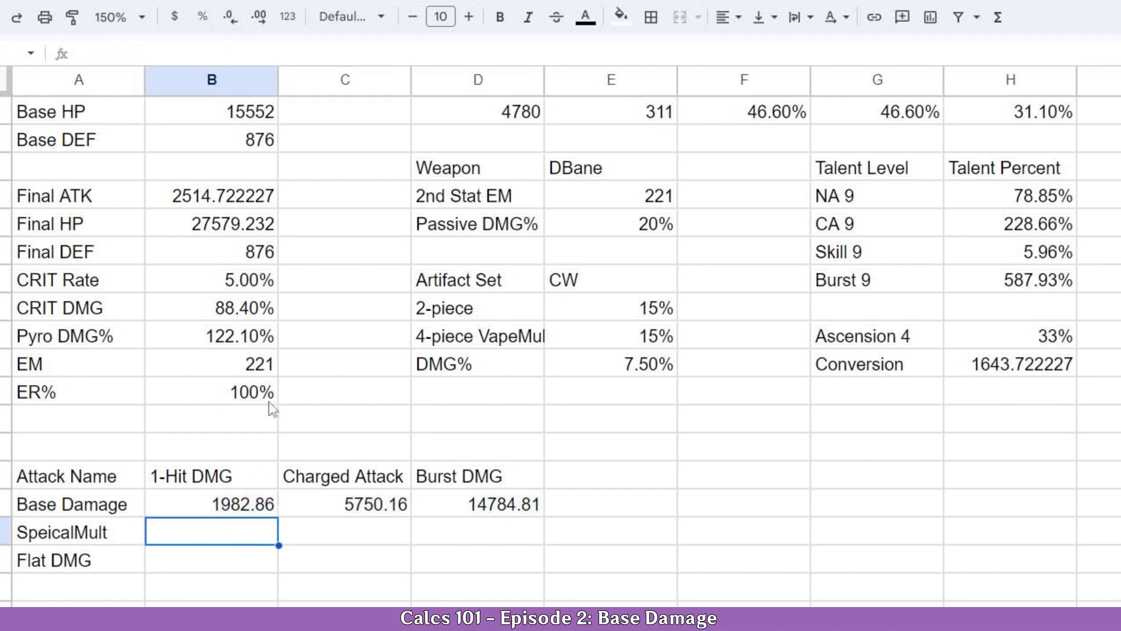
- Reduce Final ATK and Final HP to two decimals: 2514.72 and 27579.23
left_click(257, 199)
left_click(255, 220, "shift")
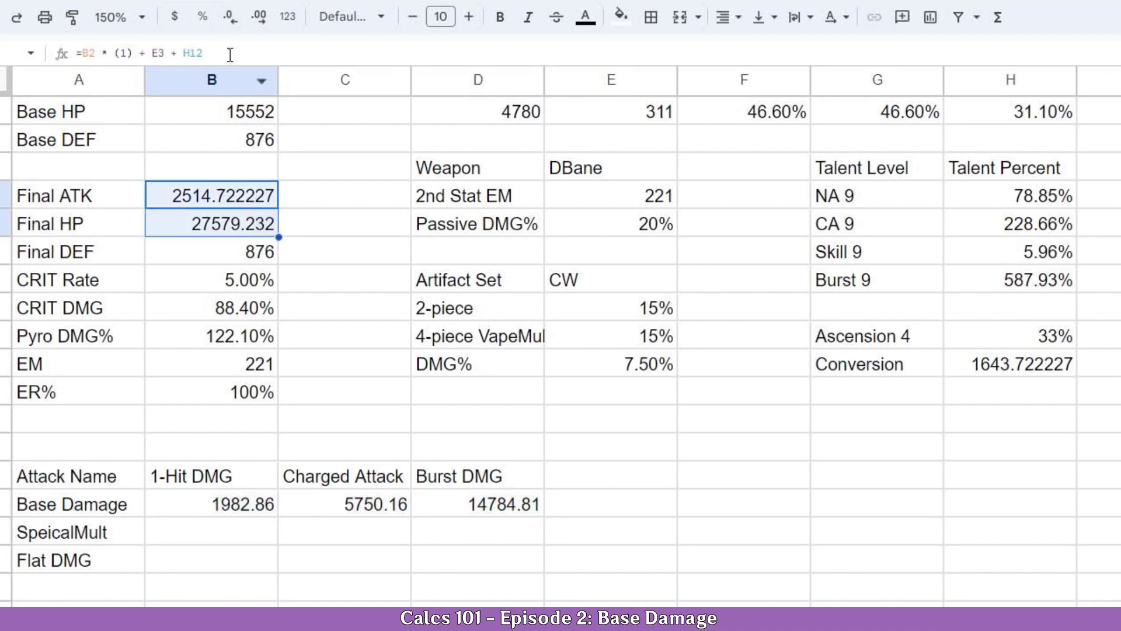
left_click(229, 19)
left_click(230, 19)
left_click(230, 18)
left_click(230, 19)
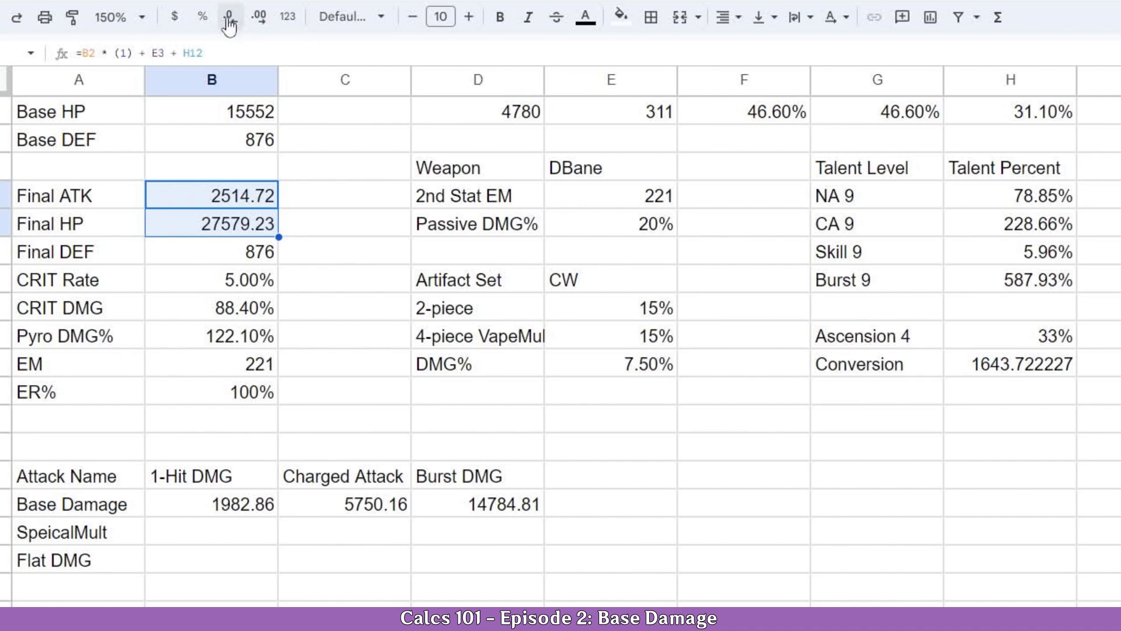
left_click(296, 541)
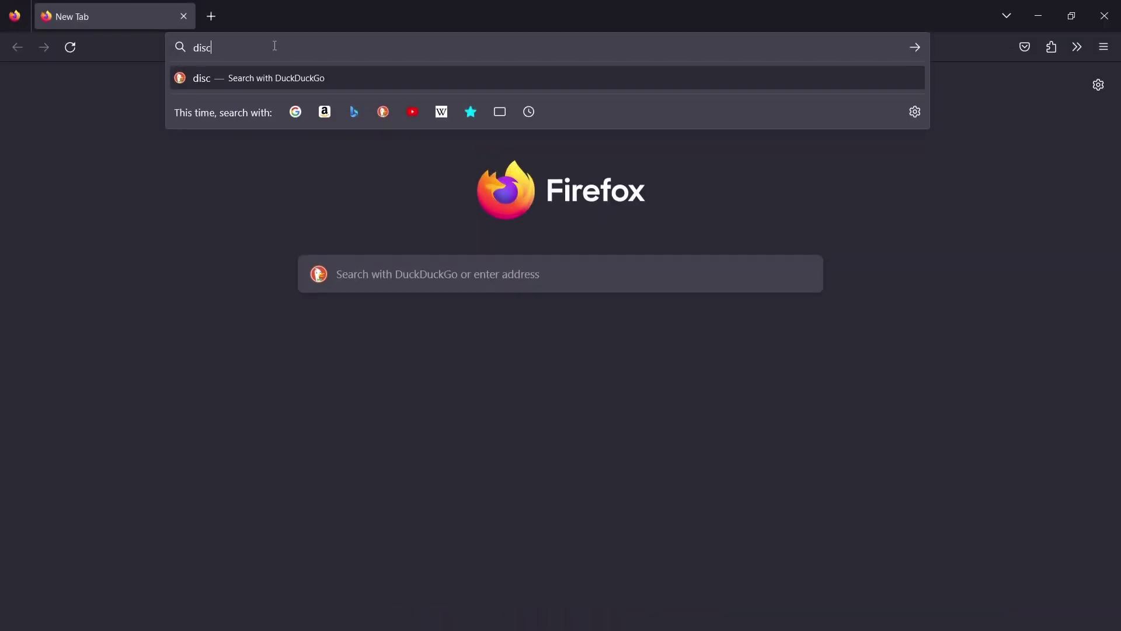
- Join the KQM Discord via discord.gg/keqing and open the questions-pls-halp channel
type("ord.gg/")
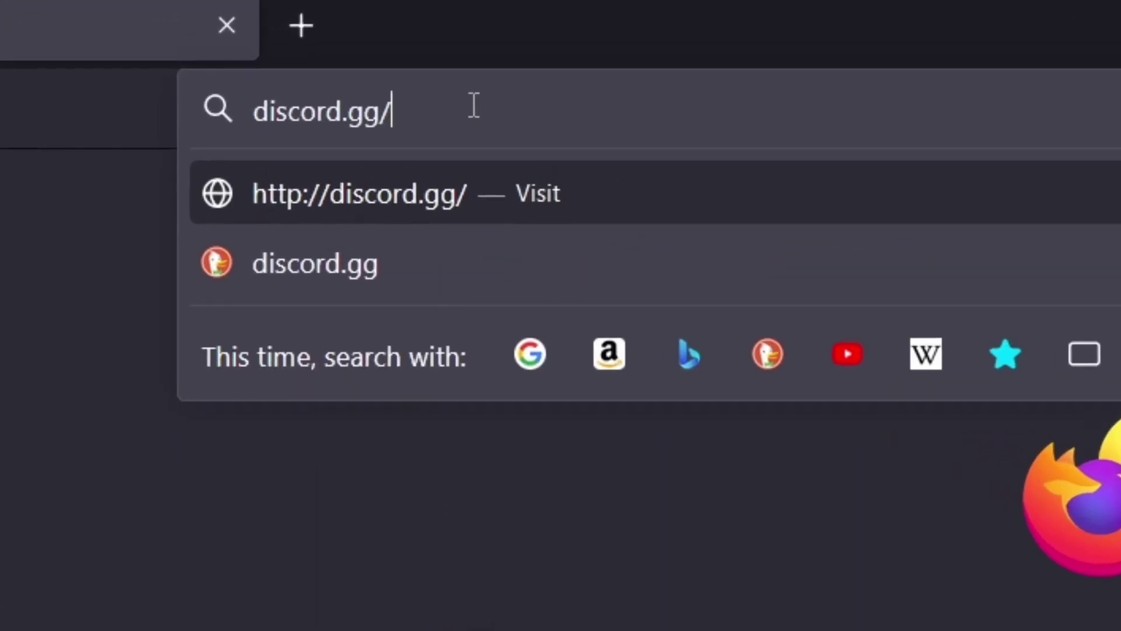
type("keqing")
key("Return")
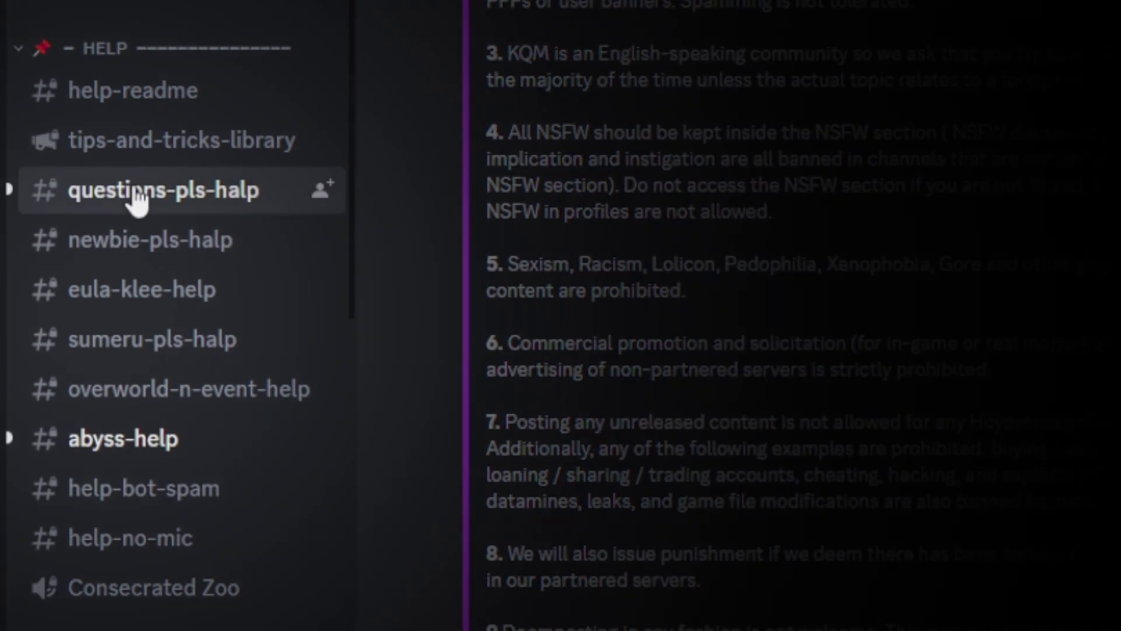
left_click(138, 198)
scroll(531, 268, "down", 5)
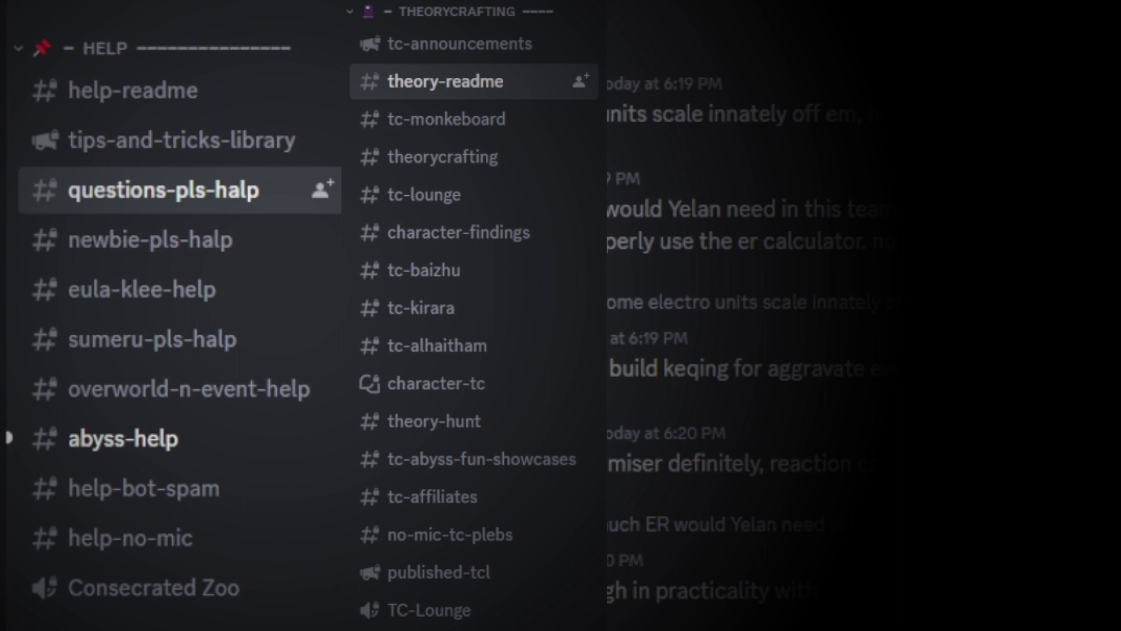
scroll(561, 315, "down", 3)
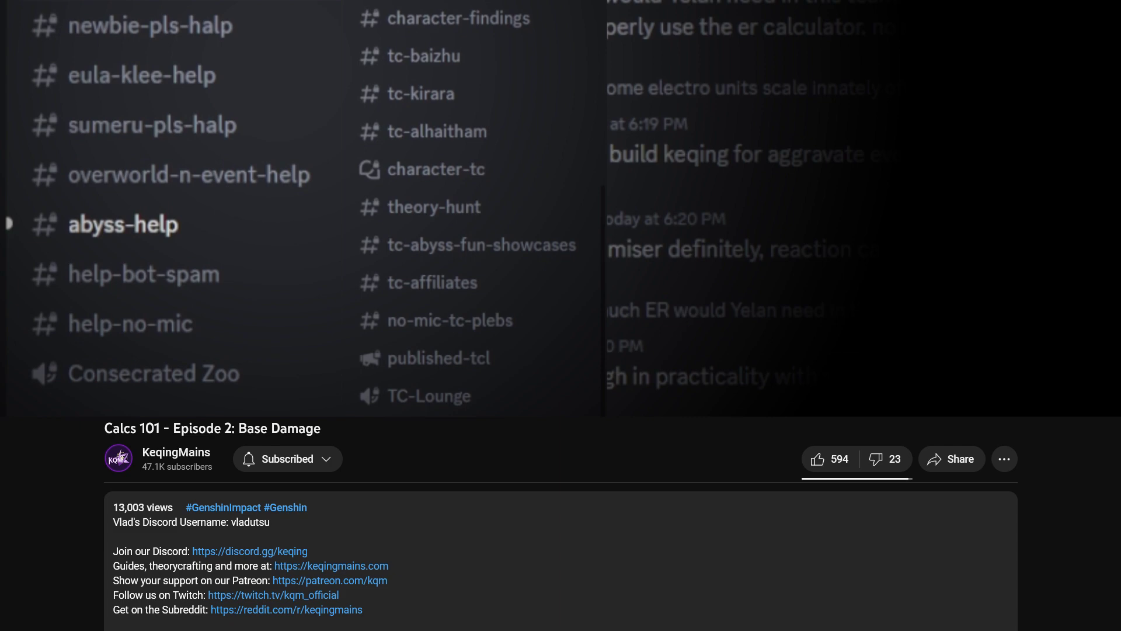